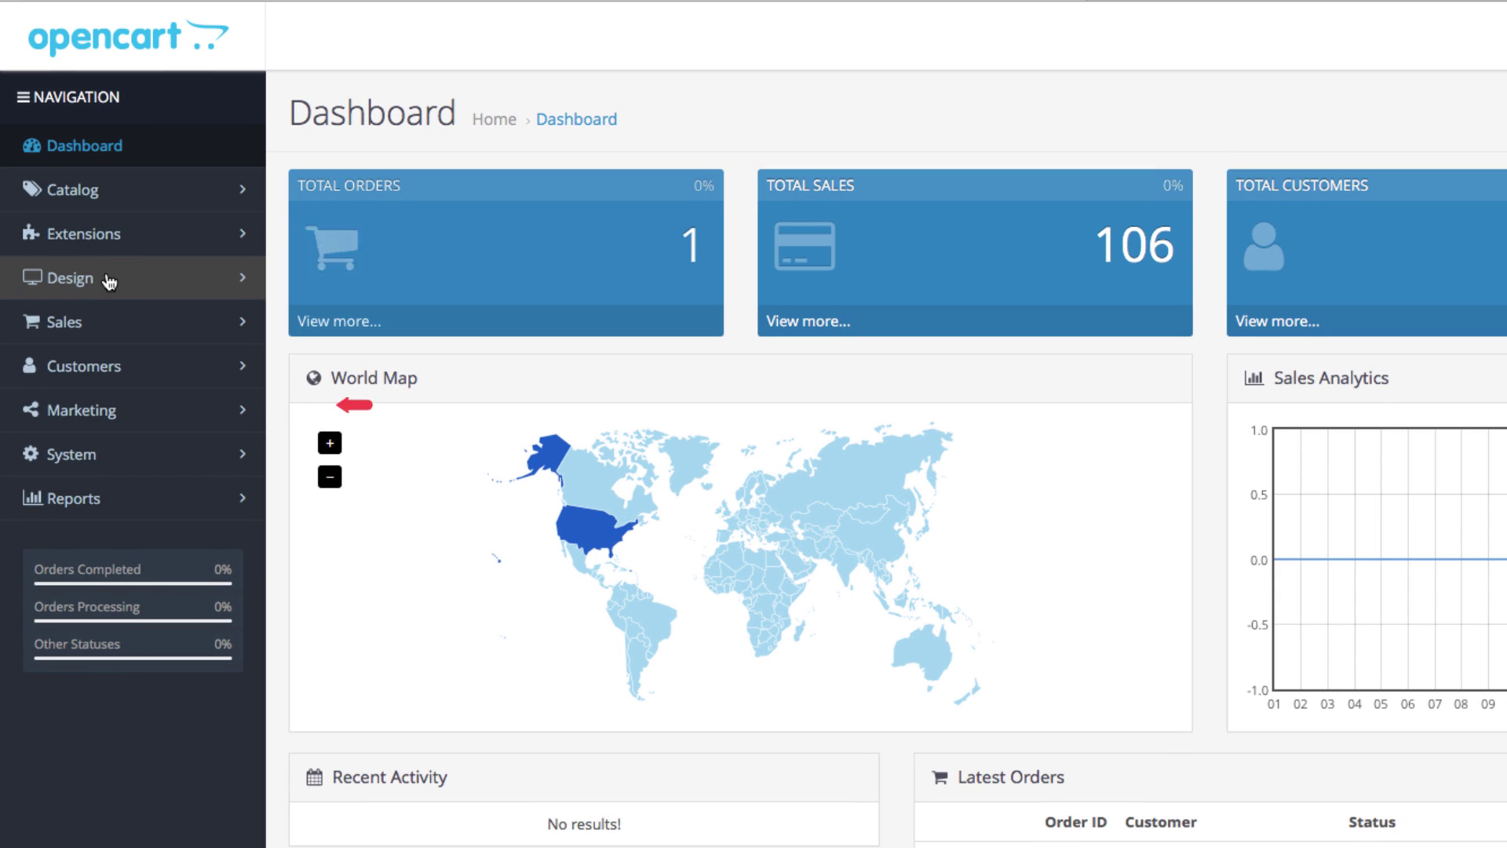
# Go to Design > Language Editor and start a new translation entry
pyautogui.click(109, 279)
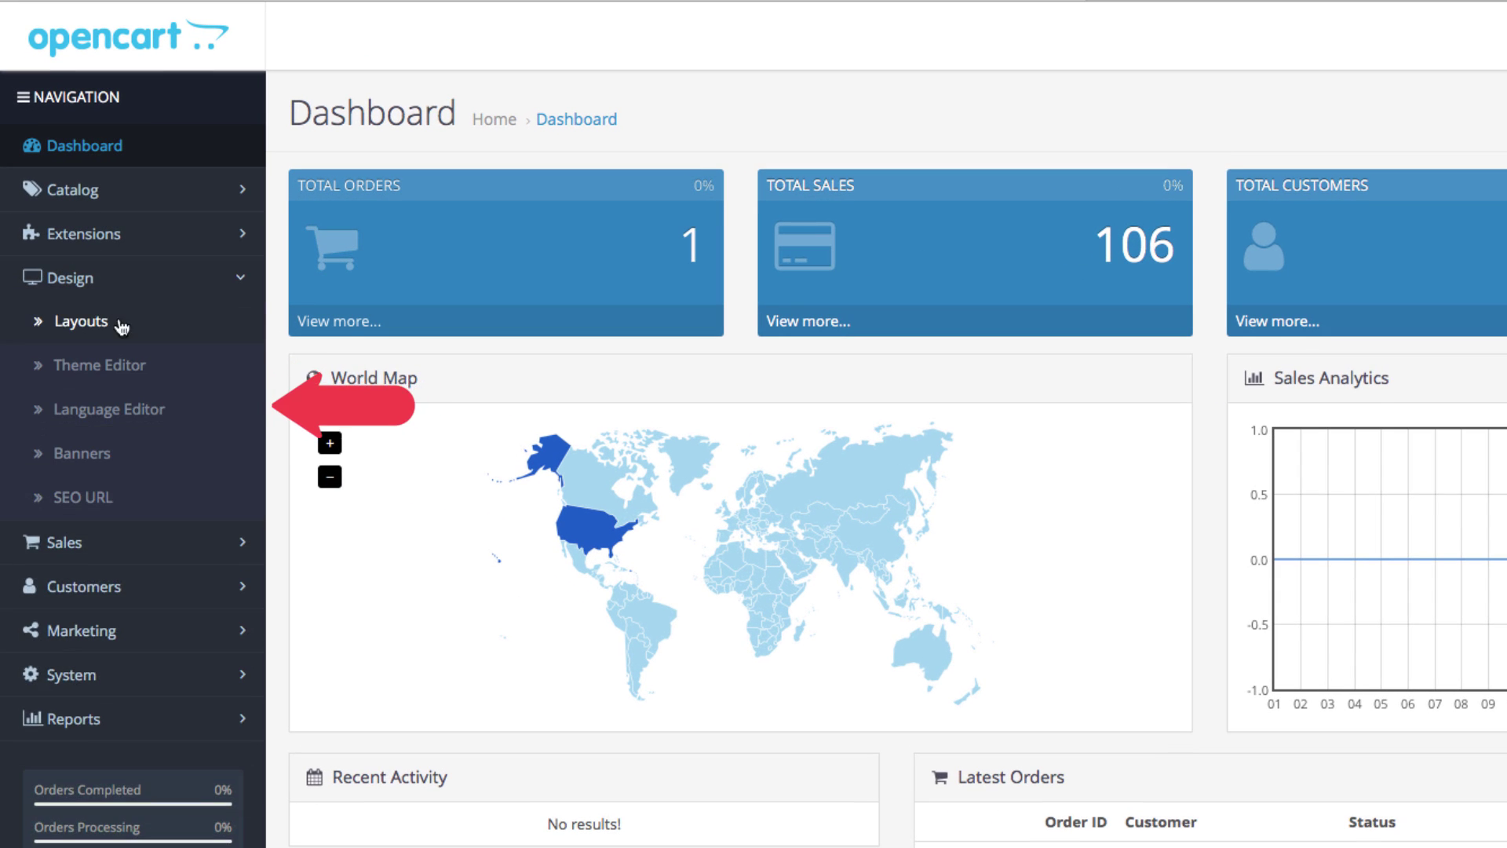
pyautogui.click(125, 407)
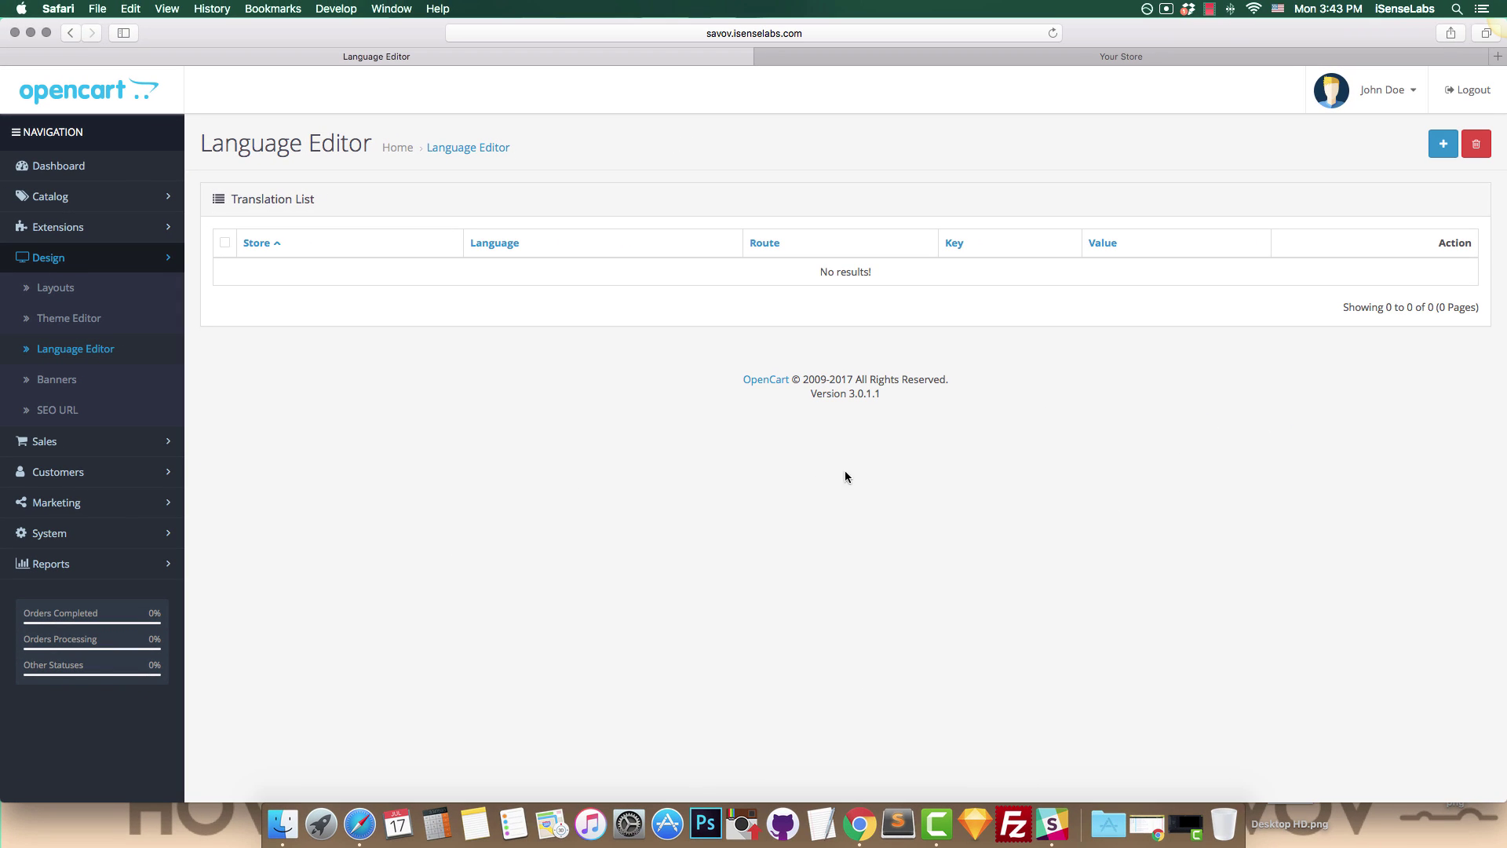
pyautogui.click(1443, 146)
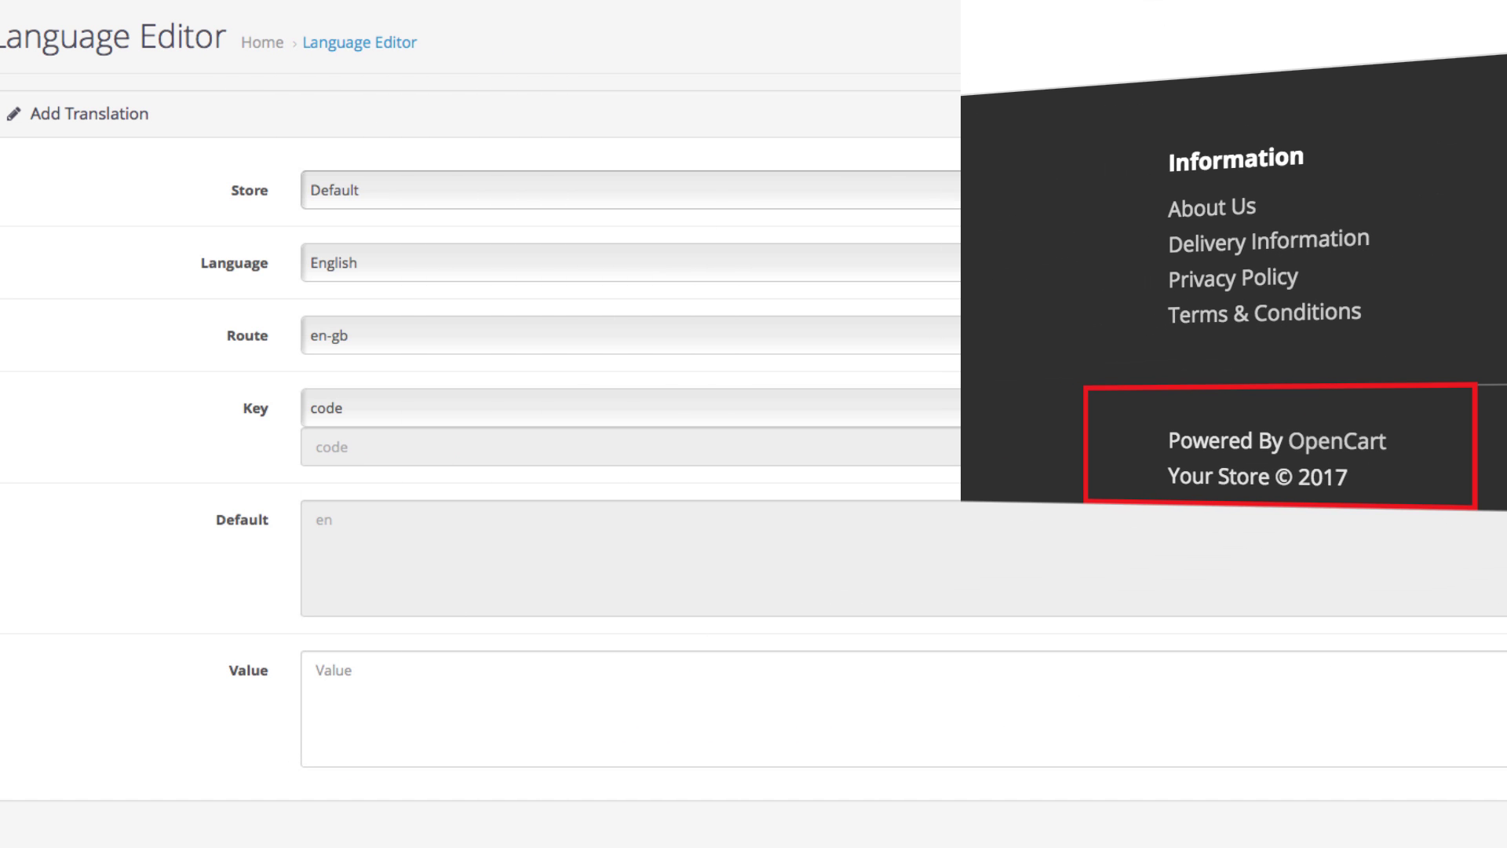
# Set the translation to the Default store, English language and the common/footer route
pyautogui.click(337, 190)
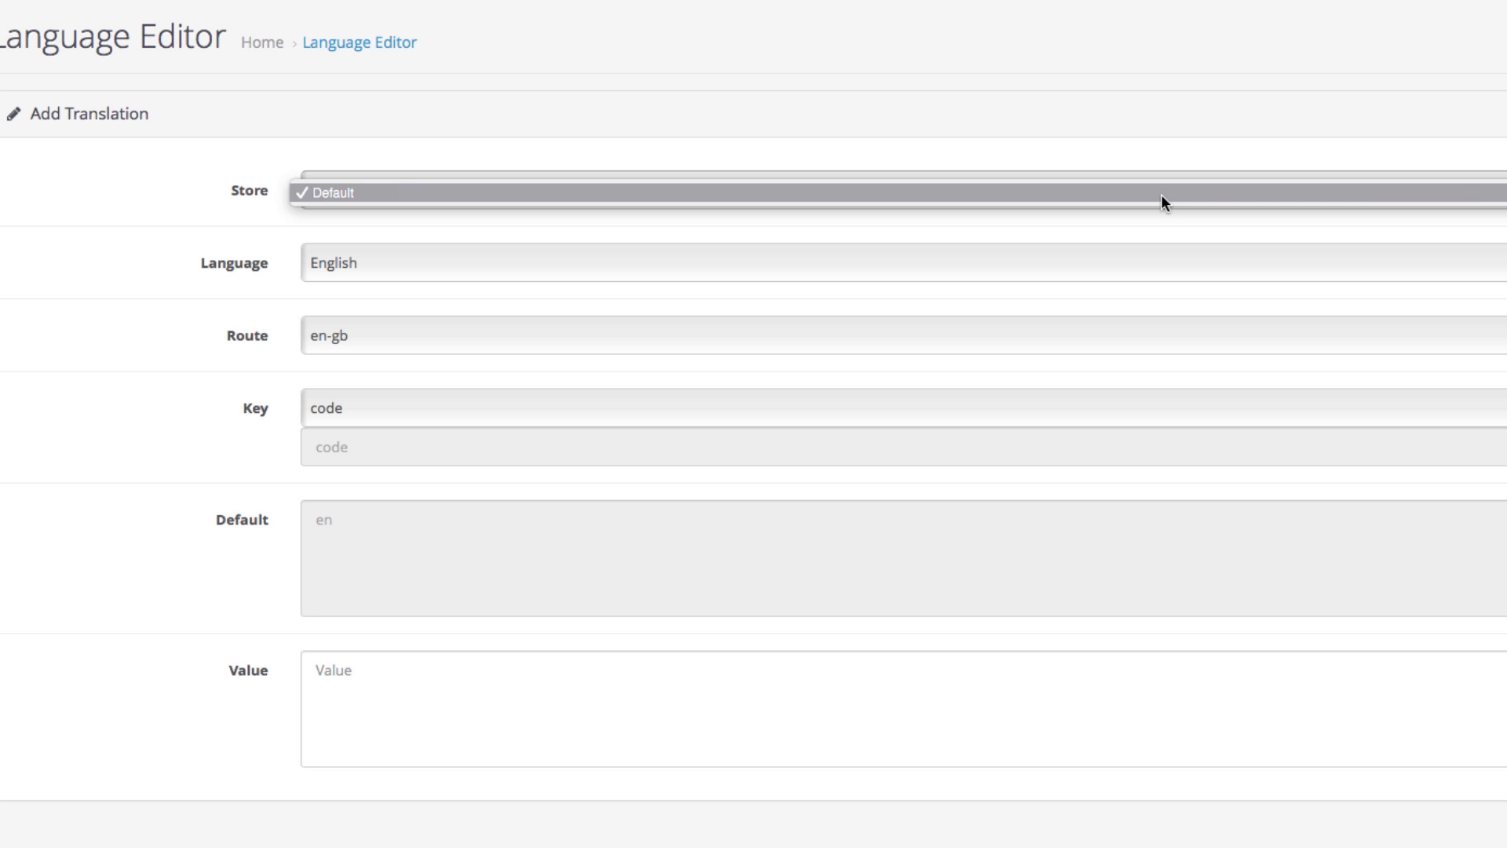
pyautogui.click(1161, 194)
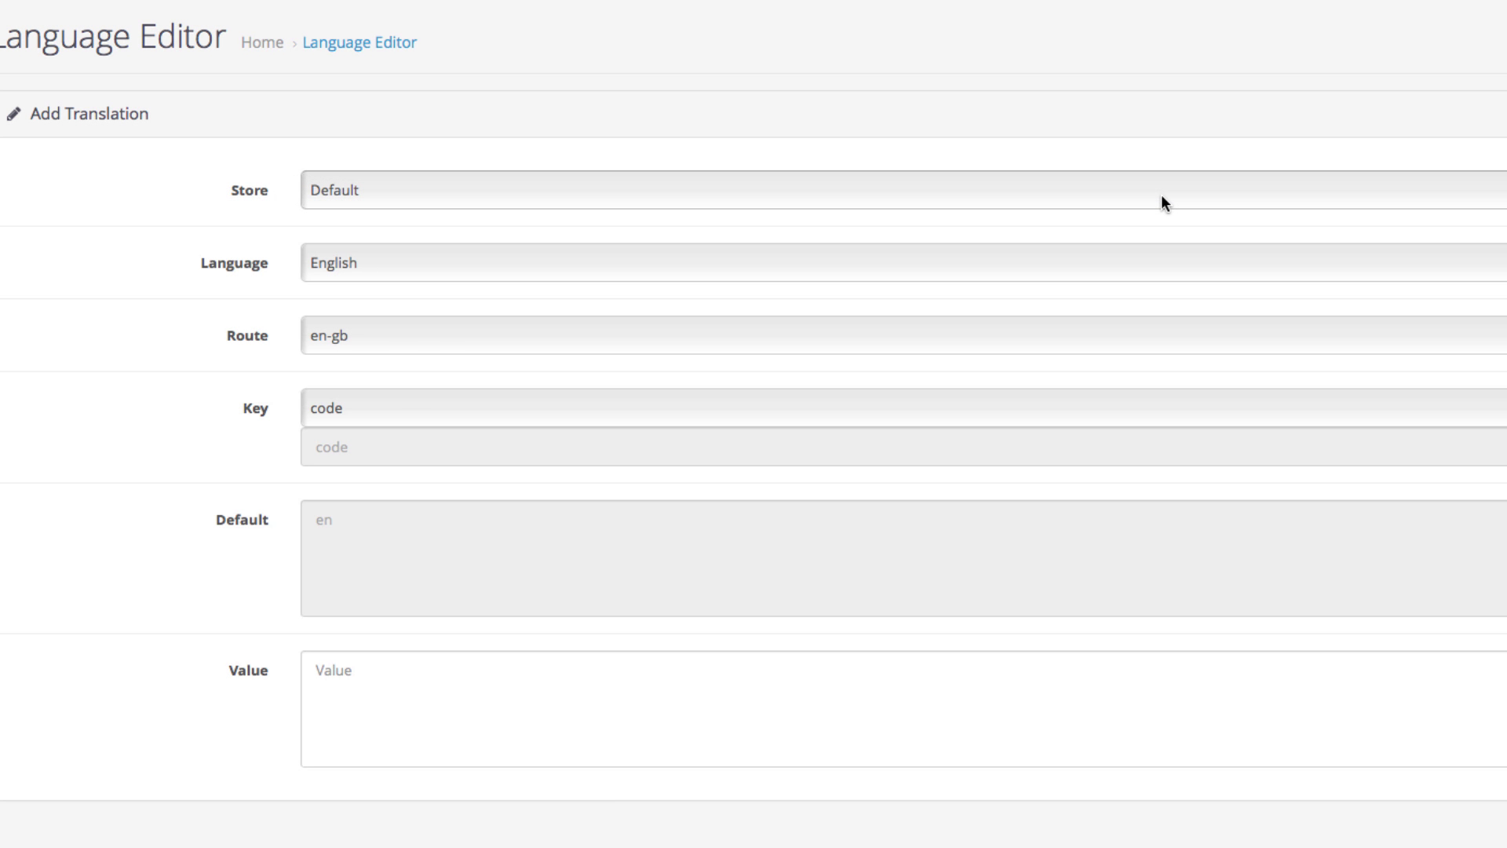
pyautogui.click(1117, 264)
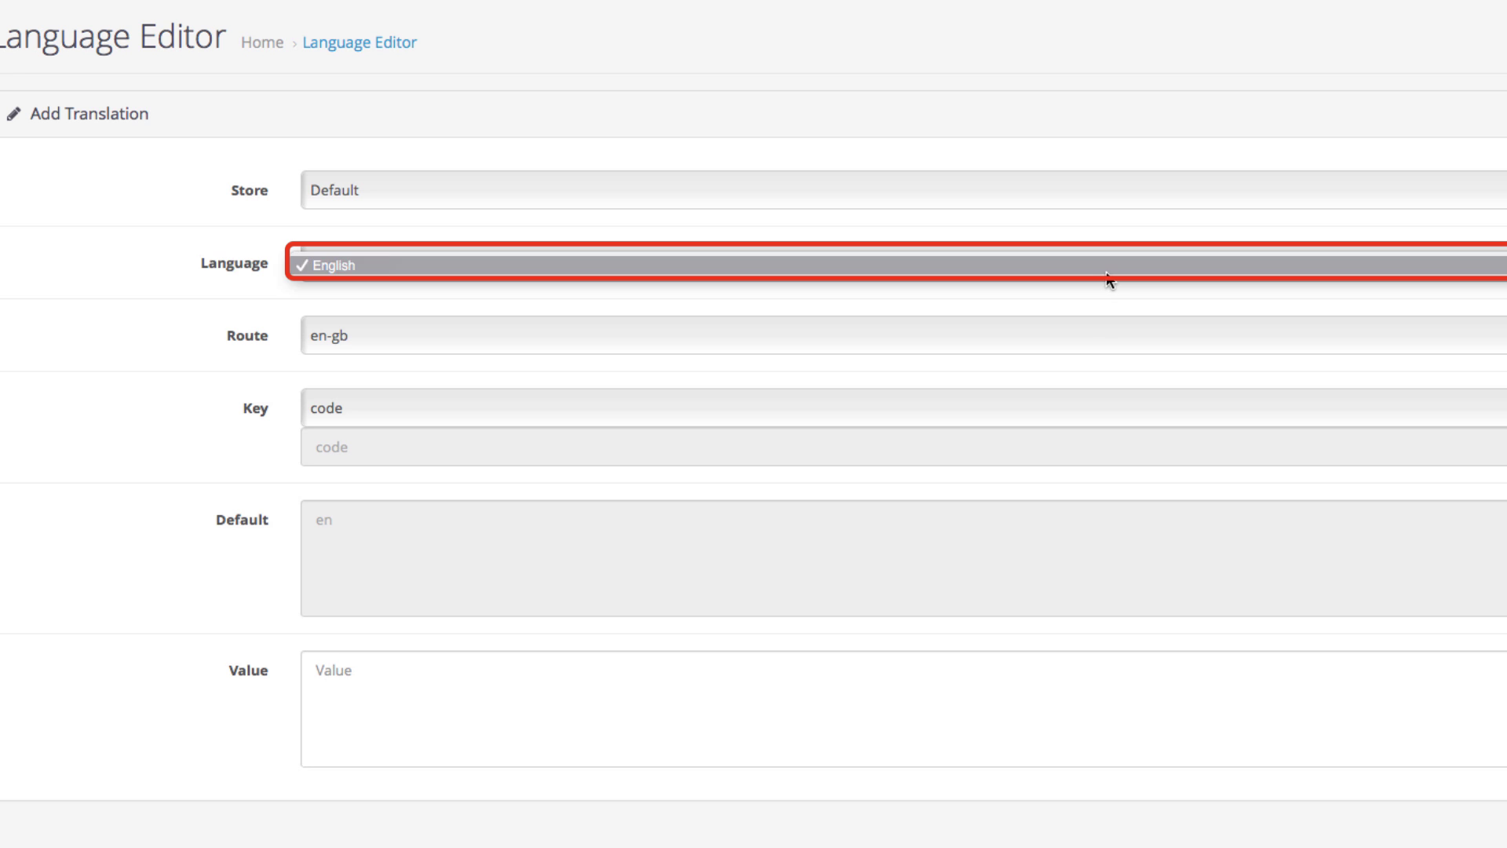
pyautogui.click(1106, 272)
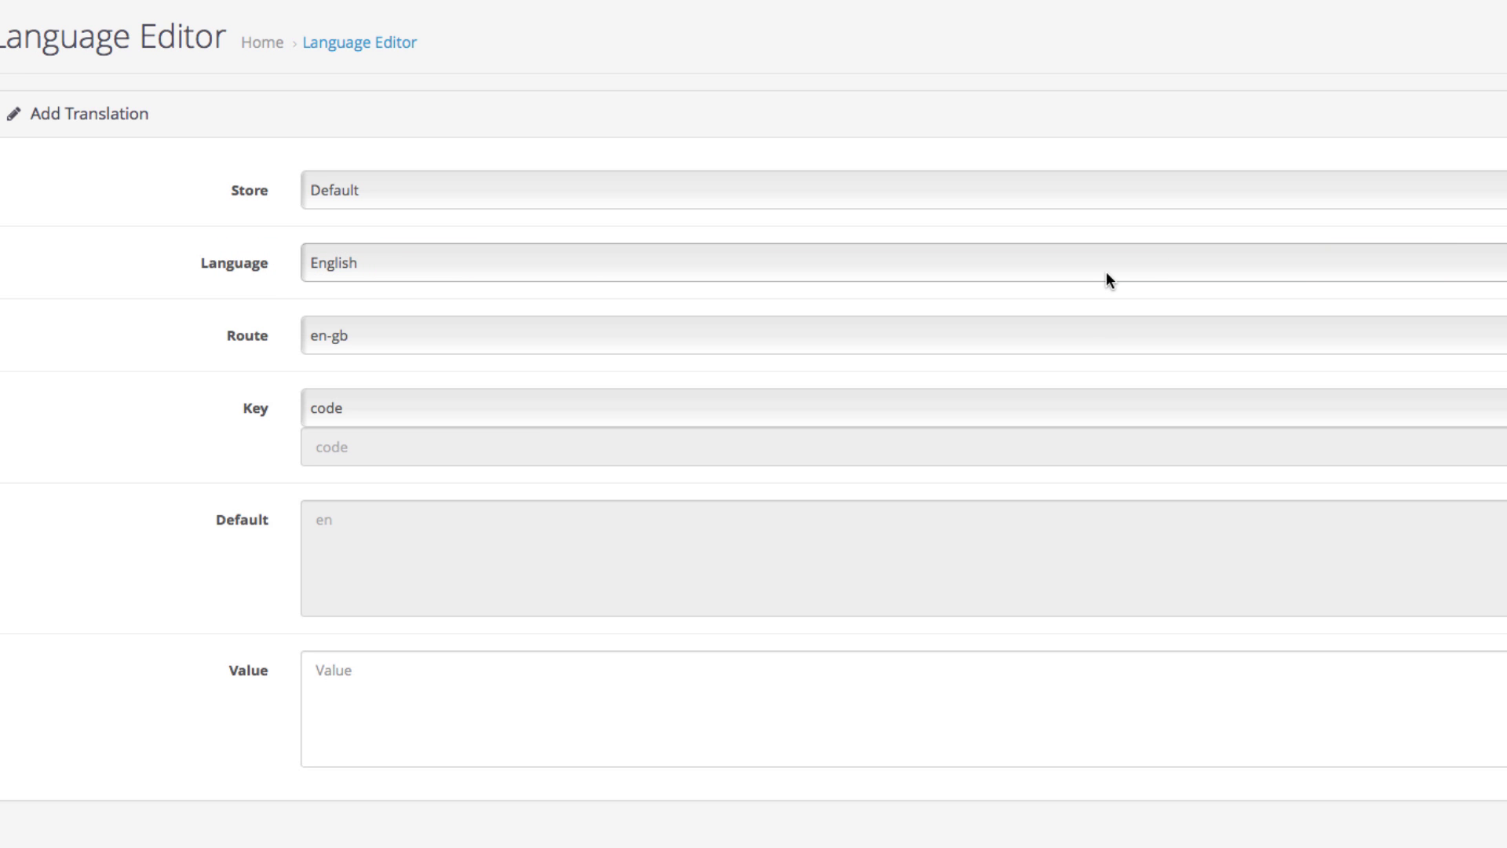
pyautogui.click(1060, 331)
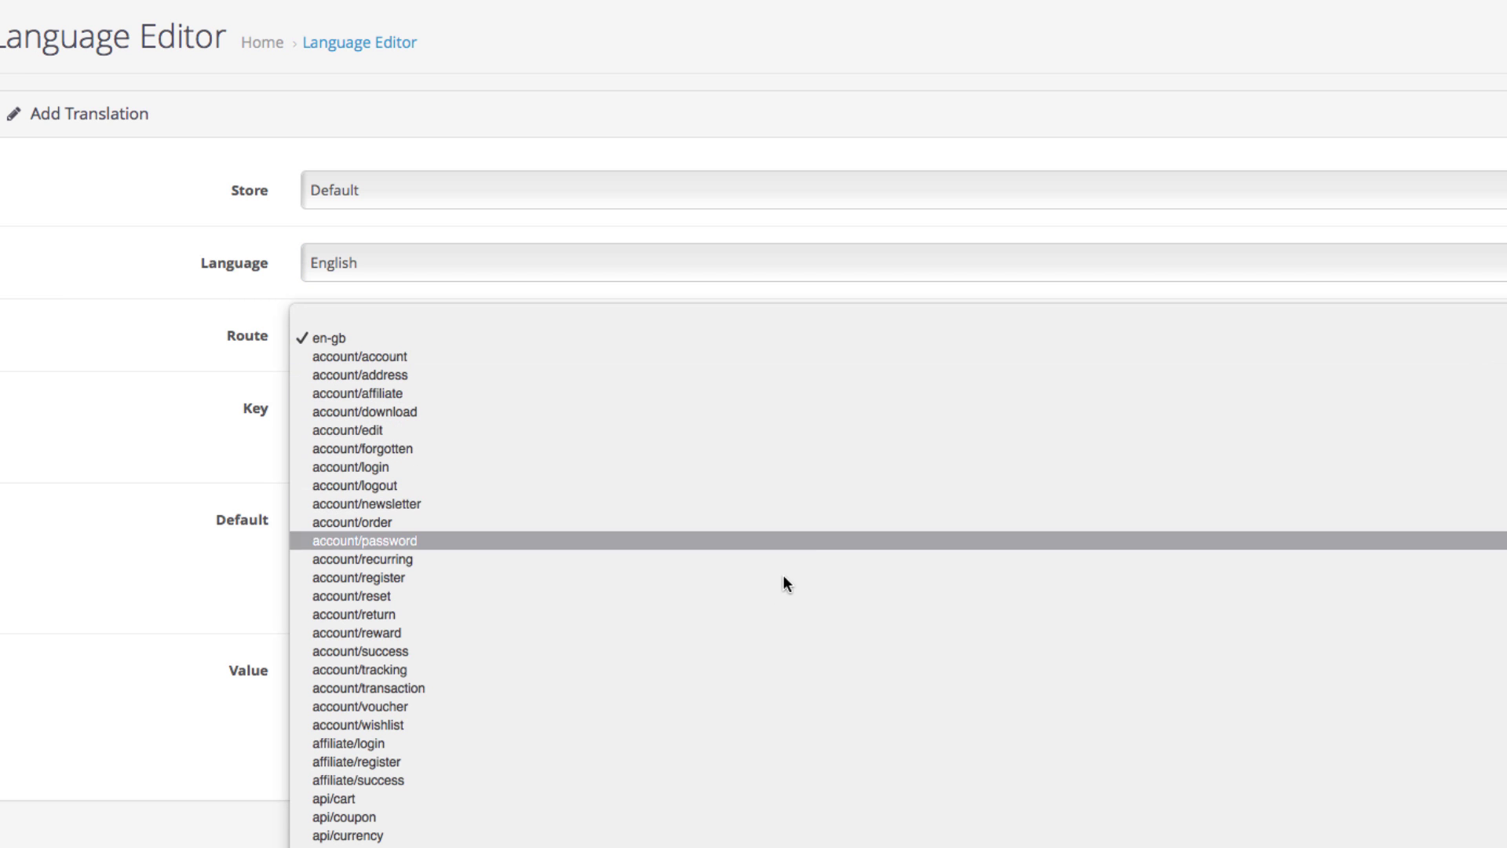
pyautogui.scroll(-5, 778, 587)
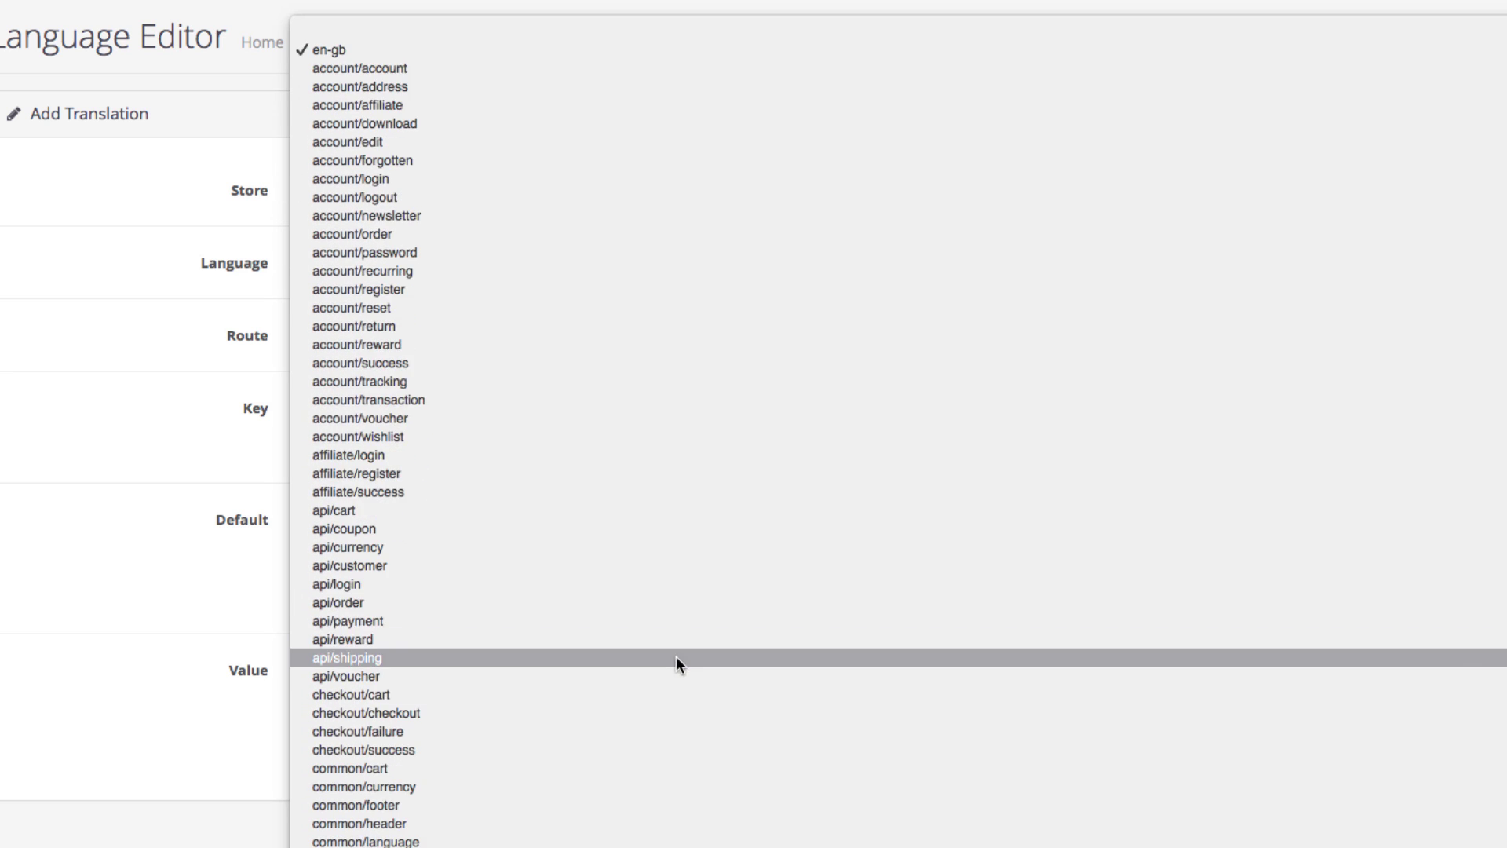
pyautogui.scroll(-2, 674, 657)
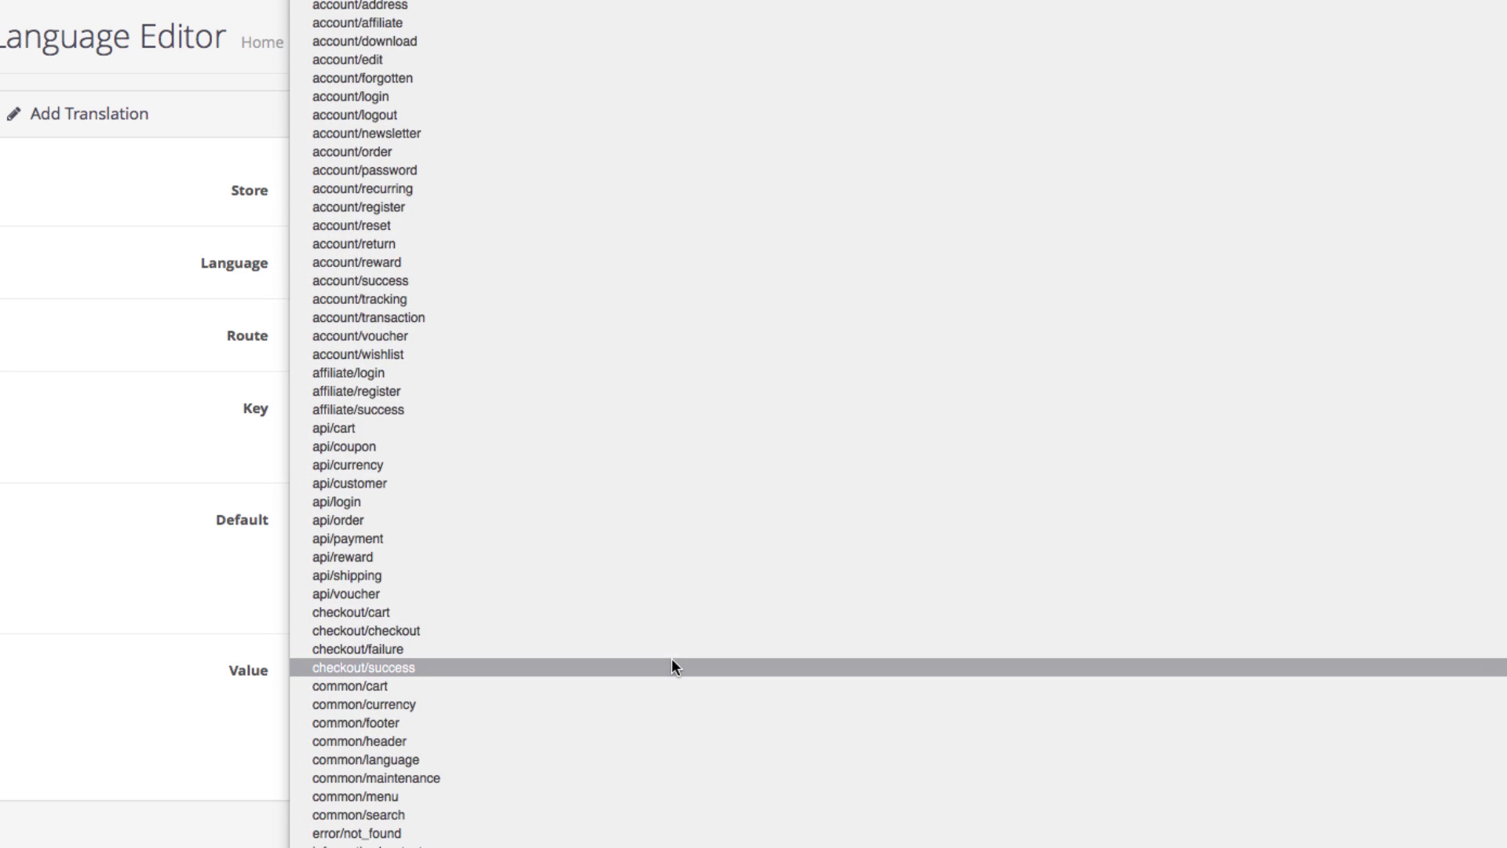
pyautogui.click(439, 721)
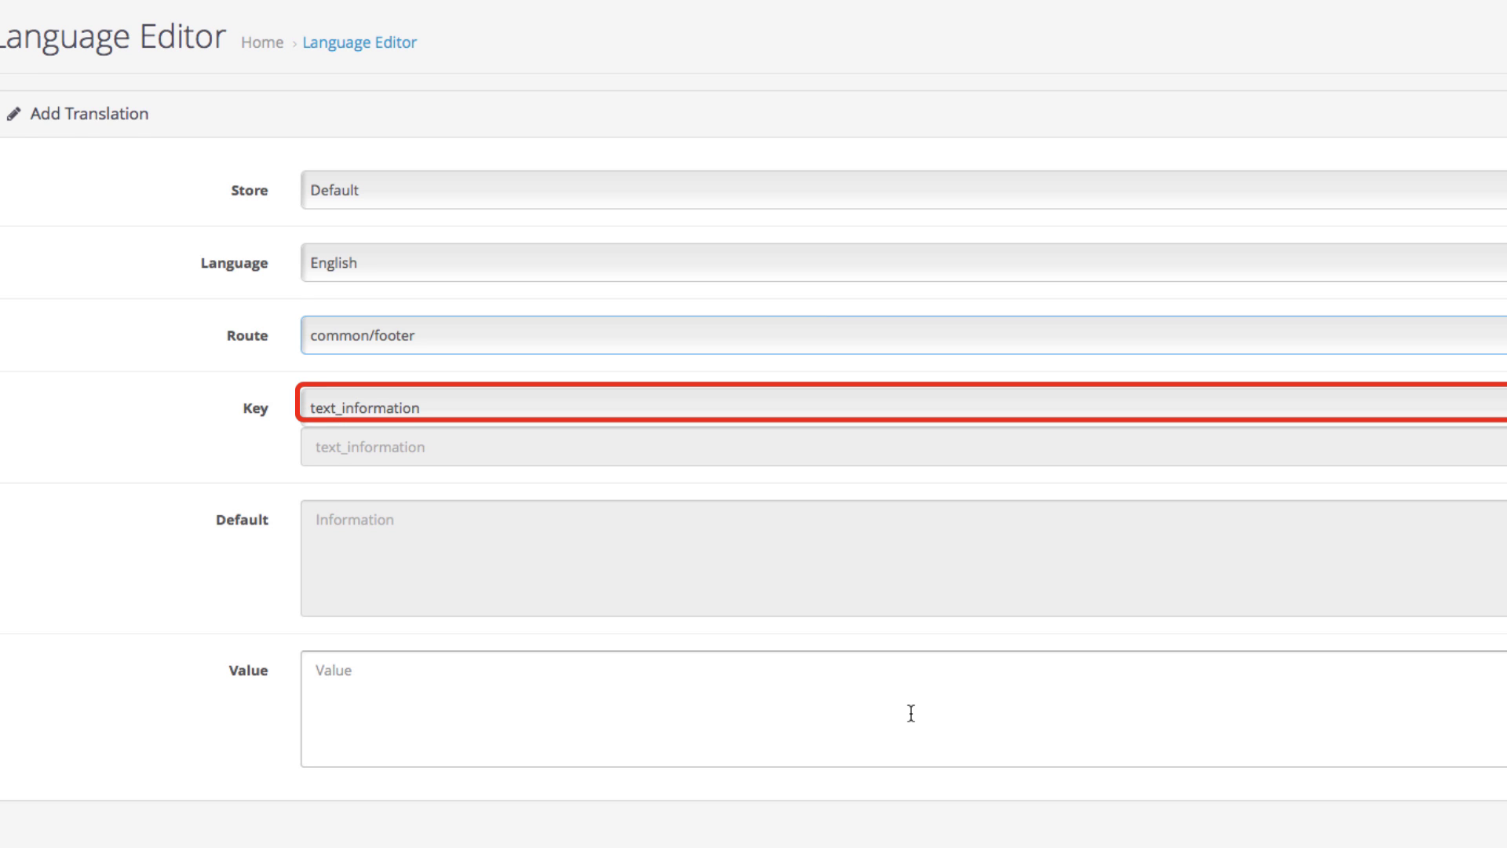
# Select the text_powered key ('Powered By OpenCart') and focus its empty Value box
pyautogui.scroll(-1, 911, 713)
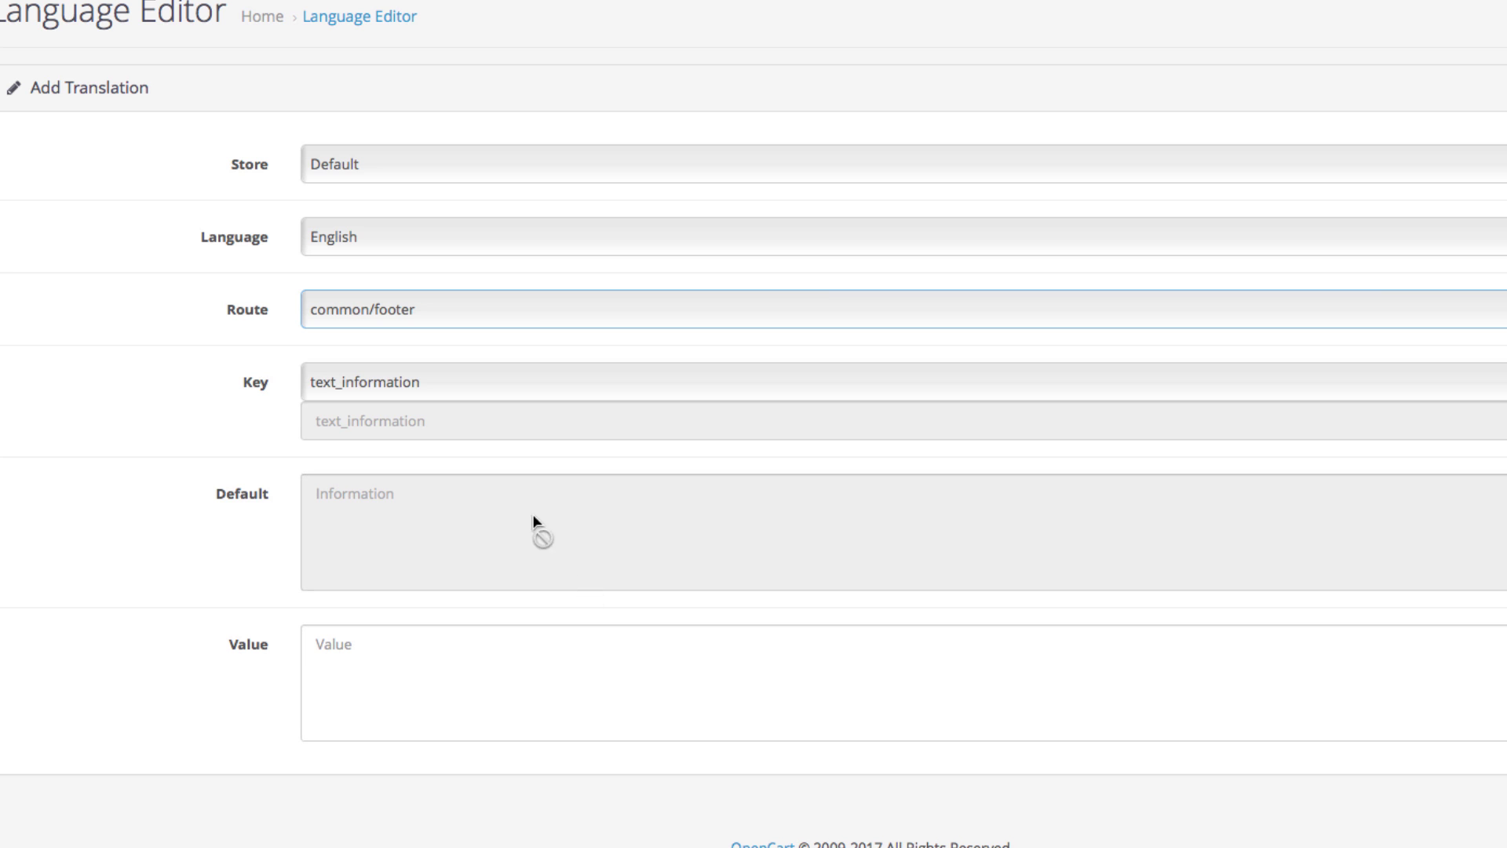
pyautogui.click(479, 393)
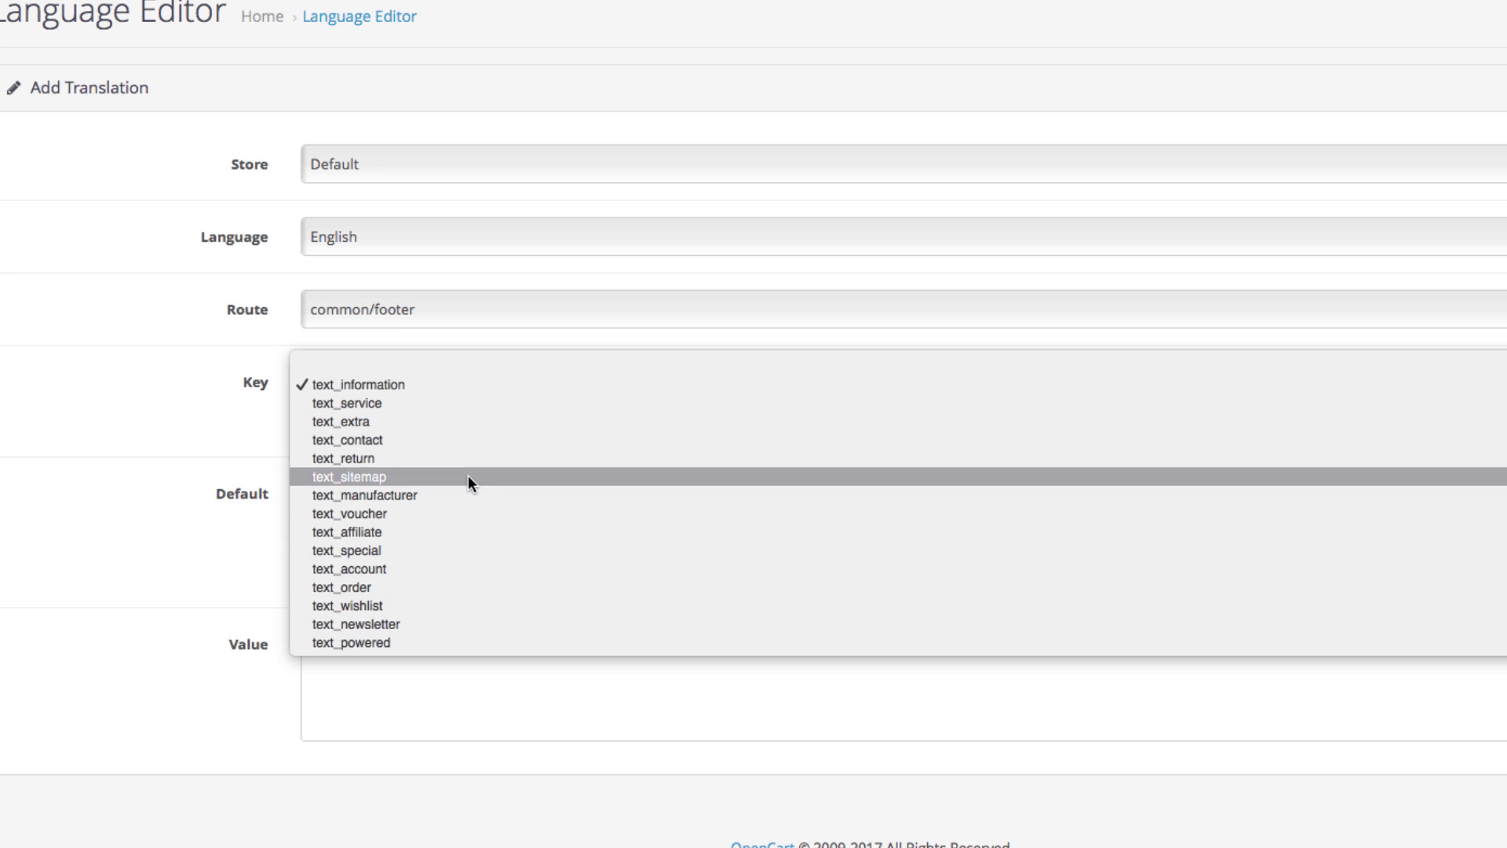
pyautogui.click(471, 641)
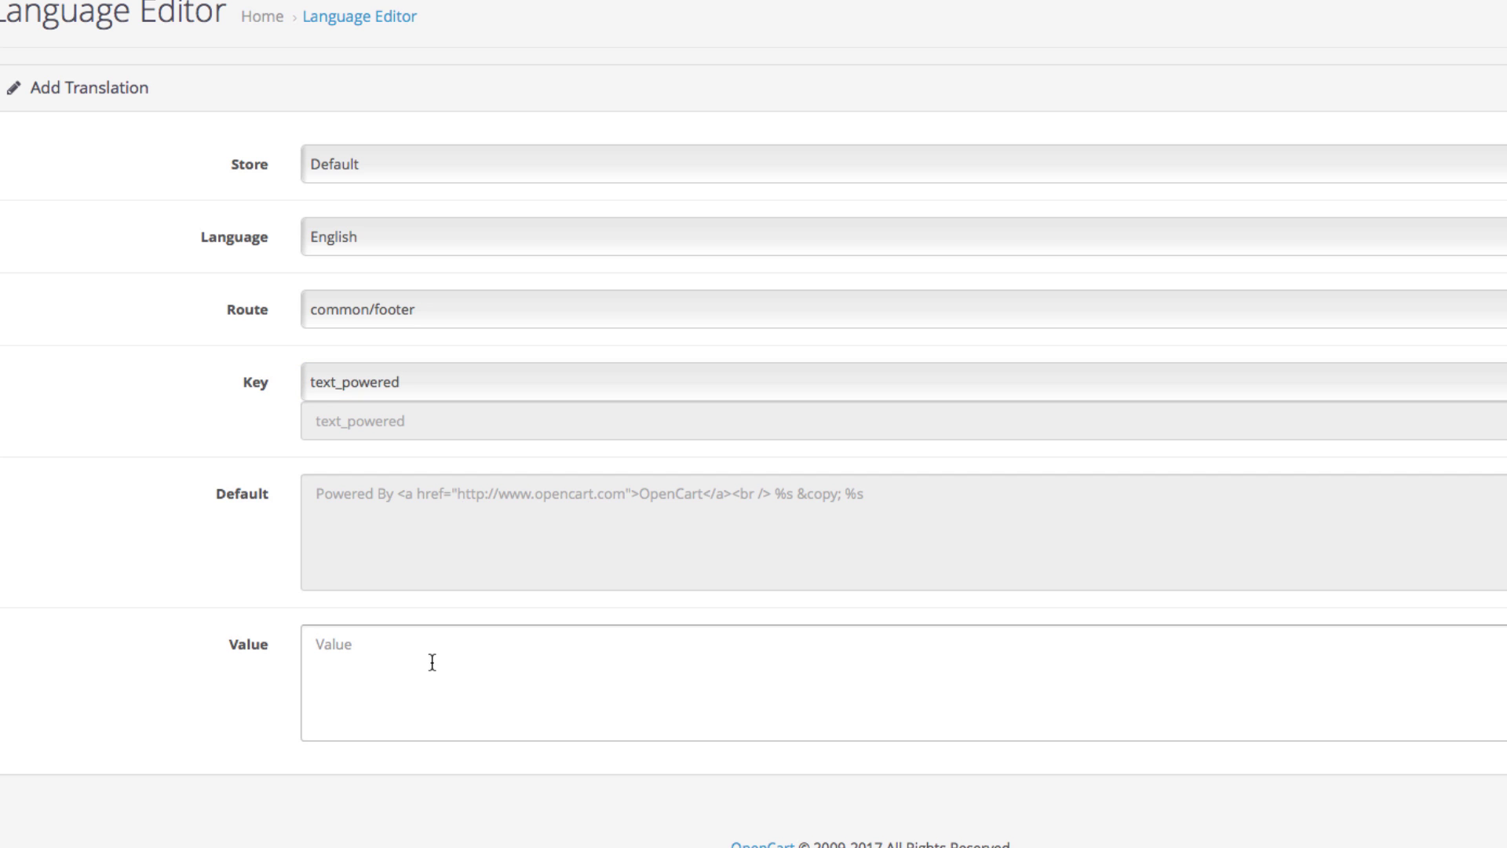
pyautogui.click(1260, 632)
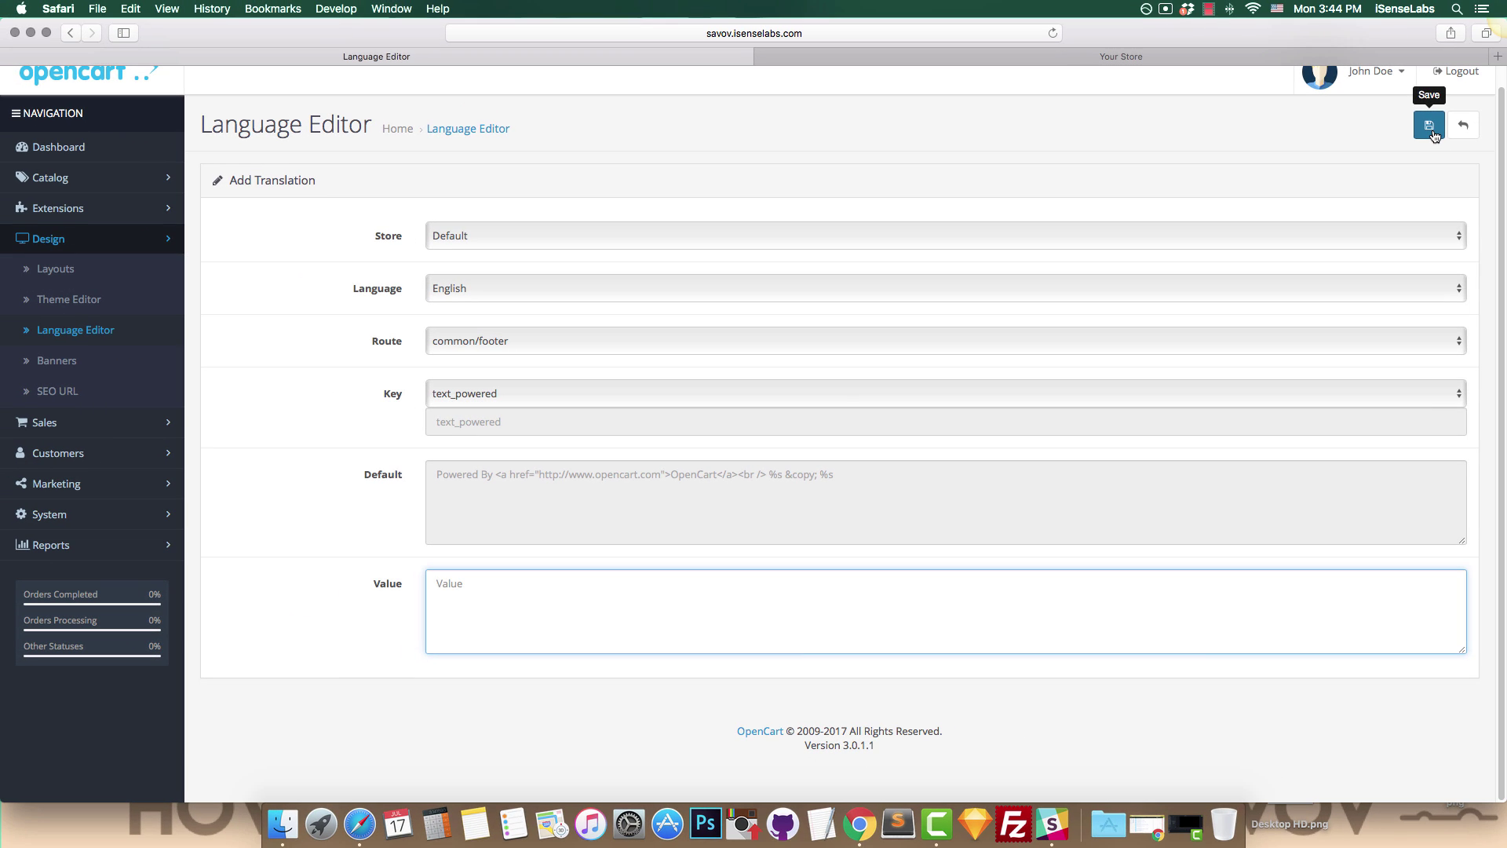
# Save the blank text_powered translation and check that the storefront footer lacks the credit line
pyautogui.click(1506, 40)
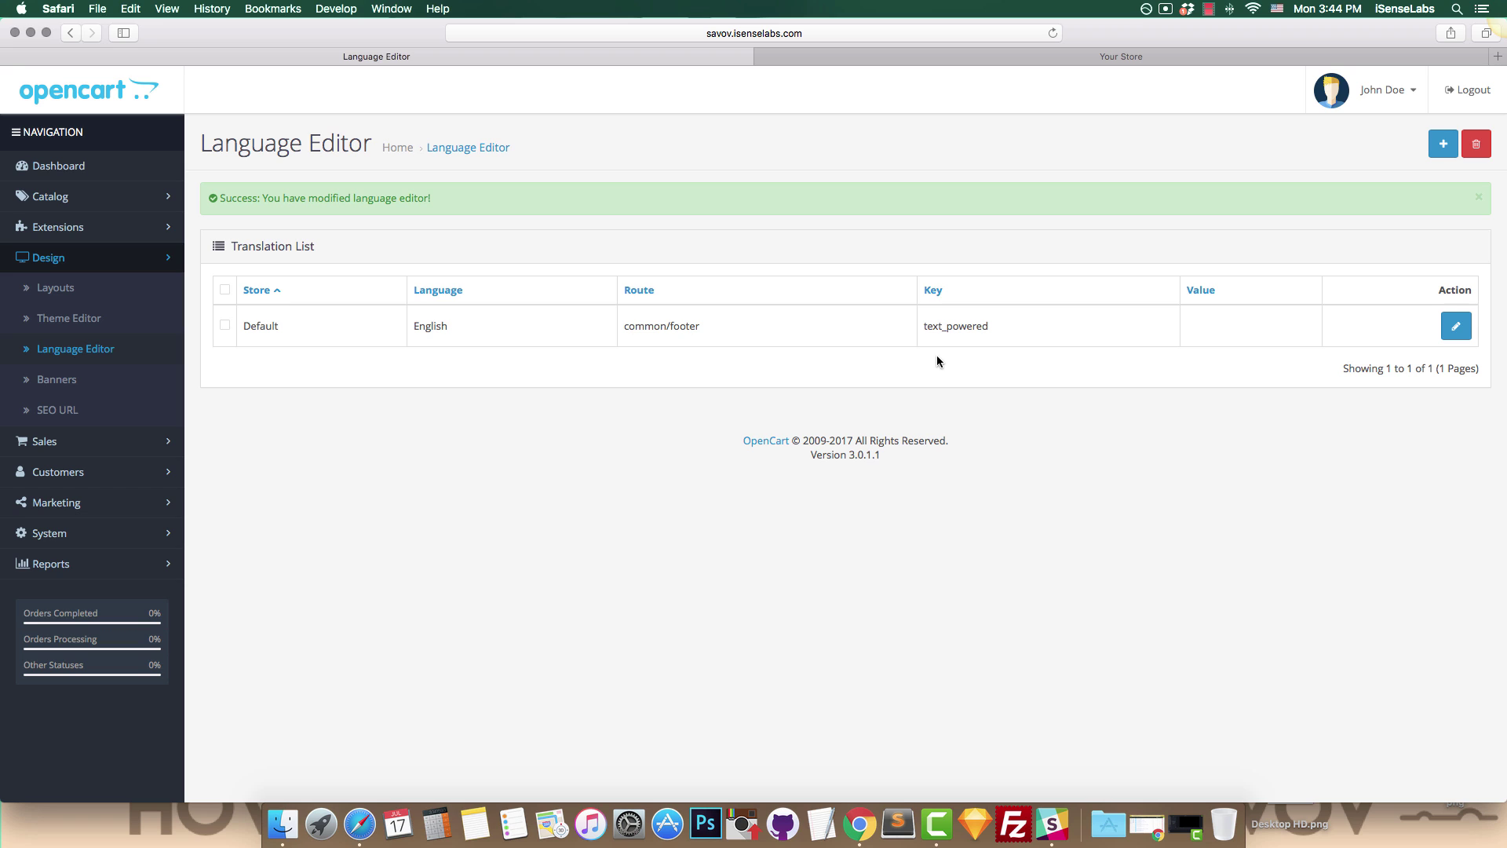
pyautogui.click(1378, 95)
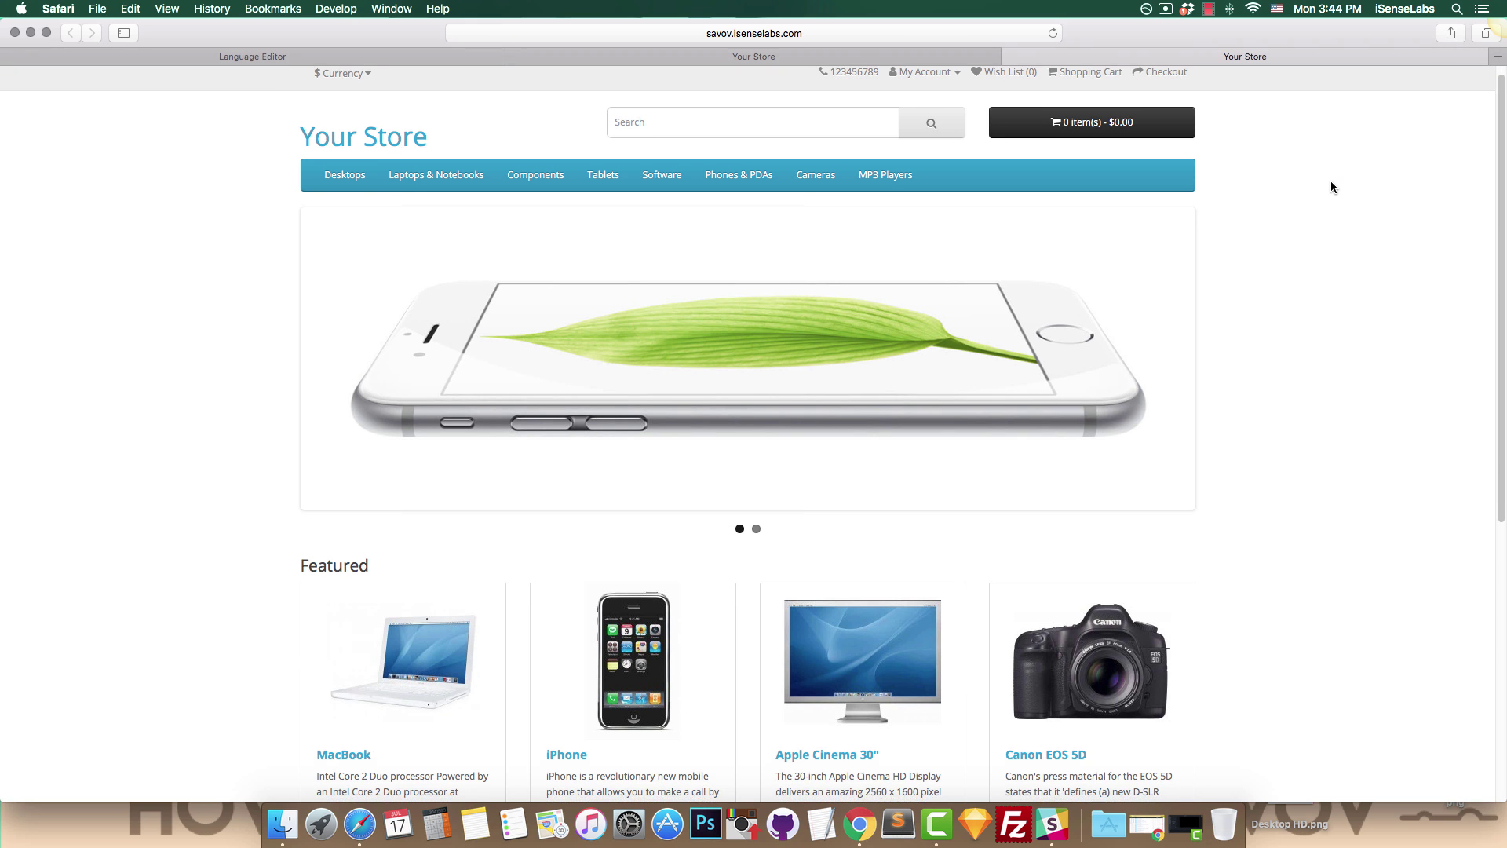
pyautogui.scroll(-4, 1331, 187)
pyautogui.scroll(-8, 1331, 187)
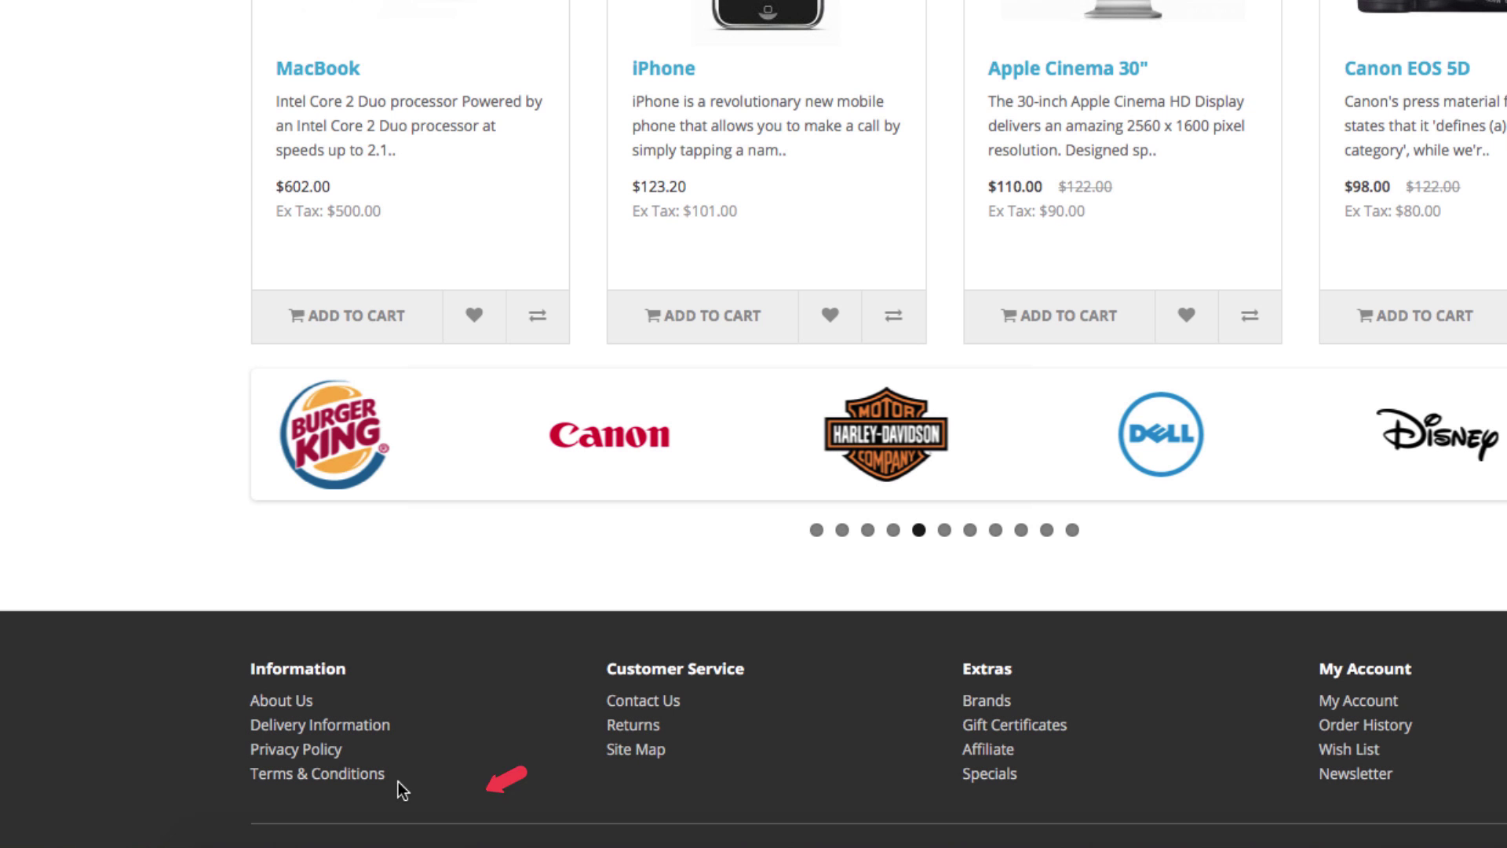
pyautogui.scroll(5, 982, 561)
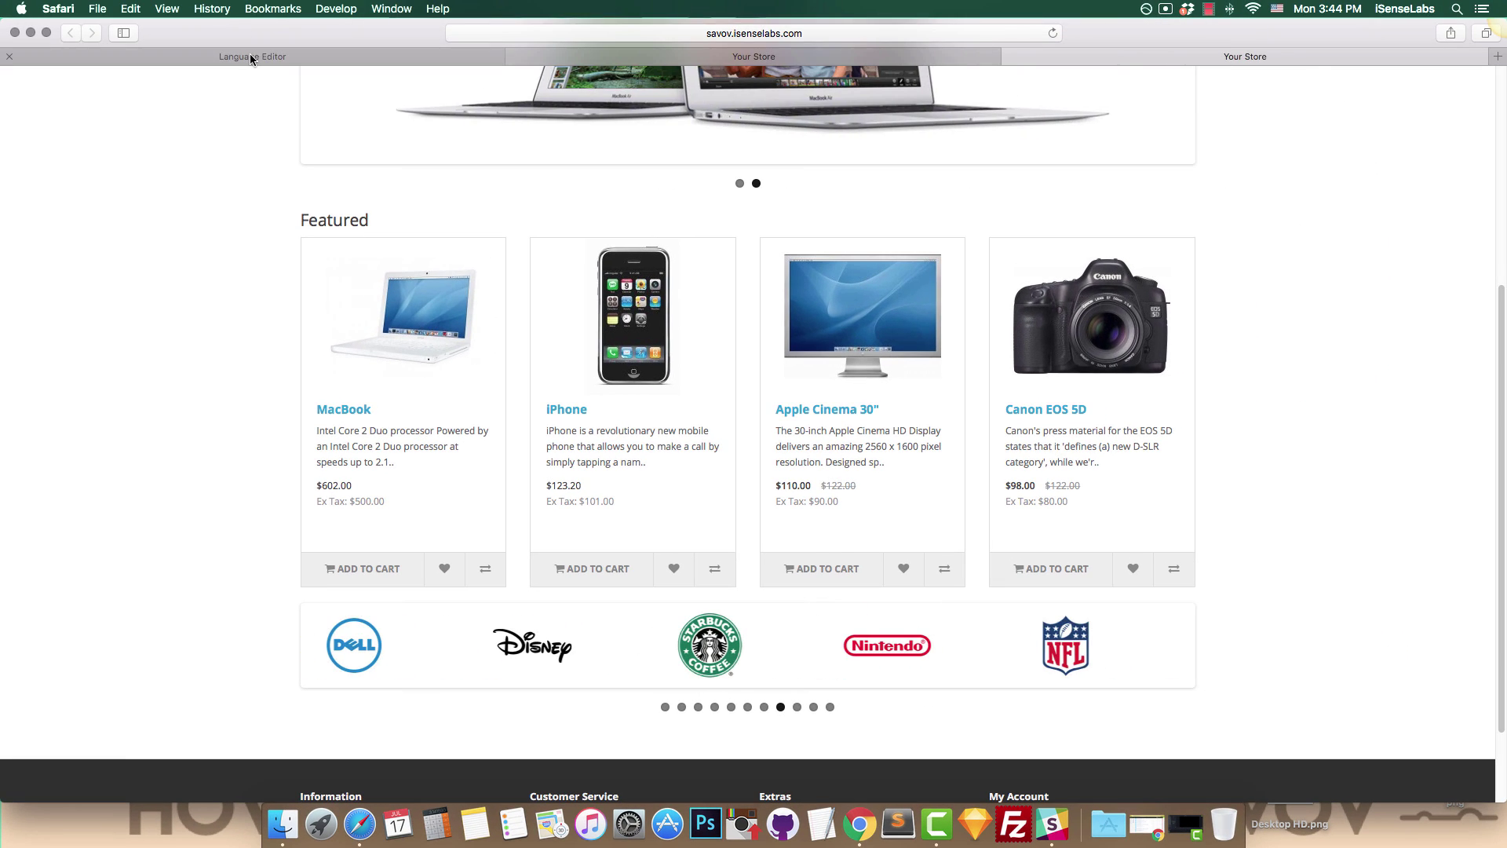
# Start another Language Editor entry with the en-gb route
pyautogui.click(251, 57)
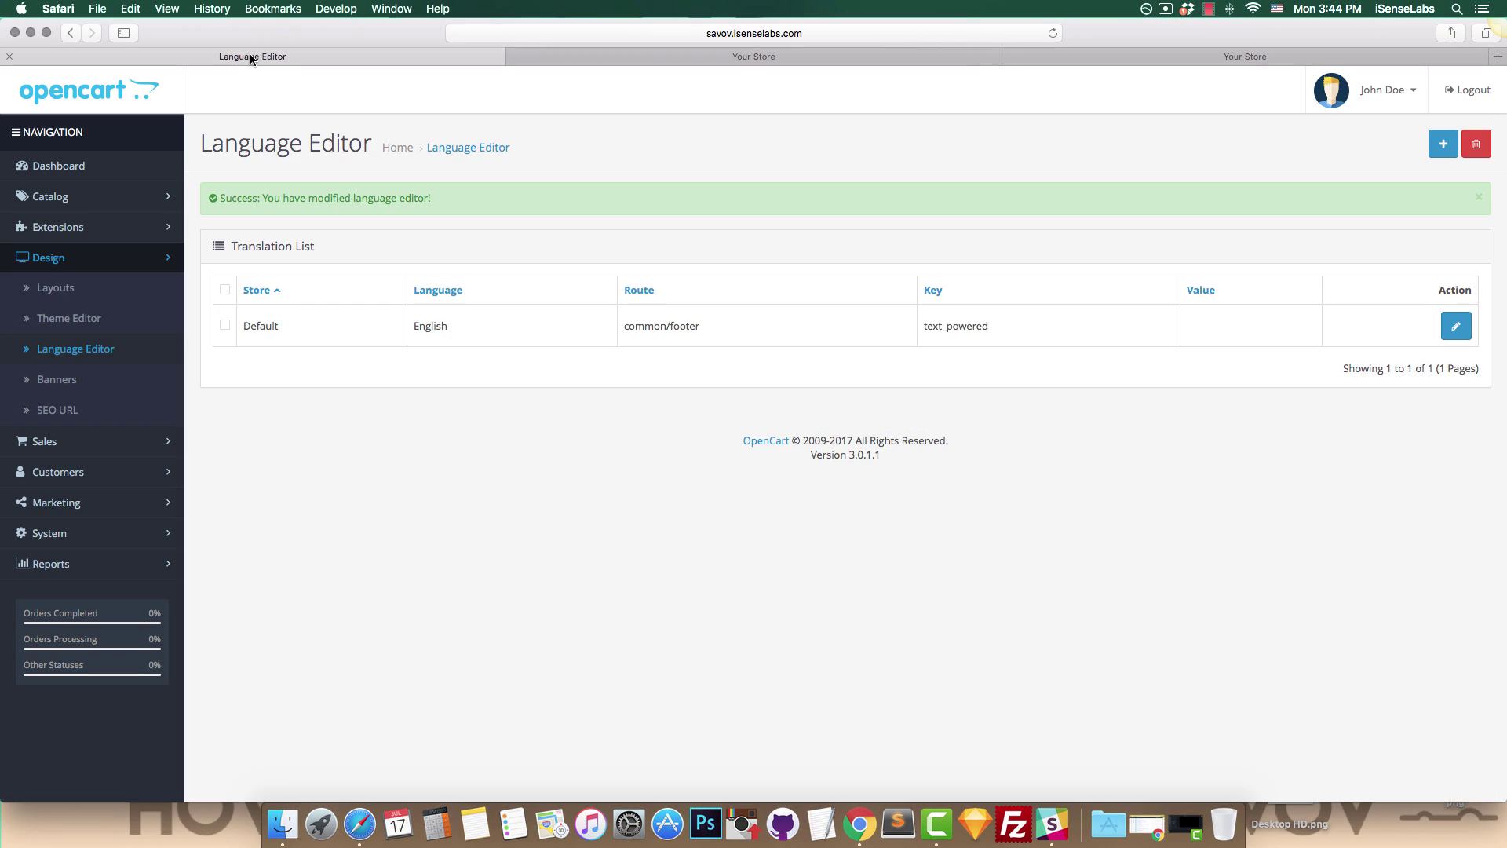
pyautogui.click(1445, 145)
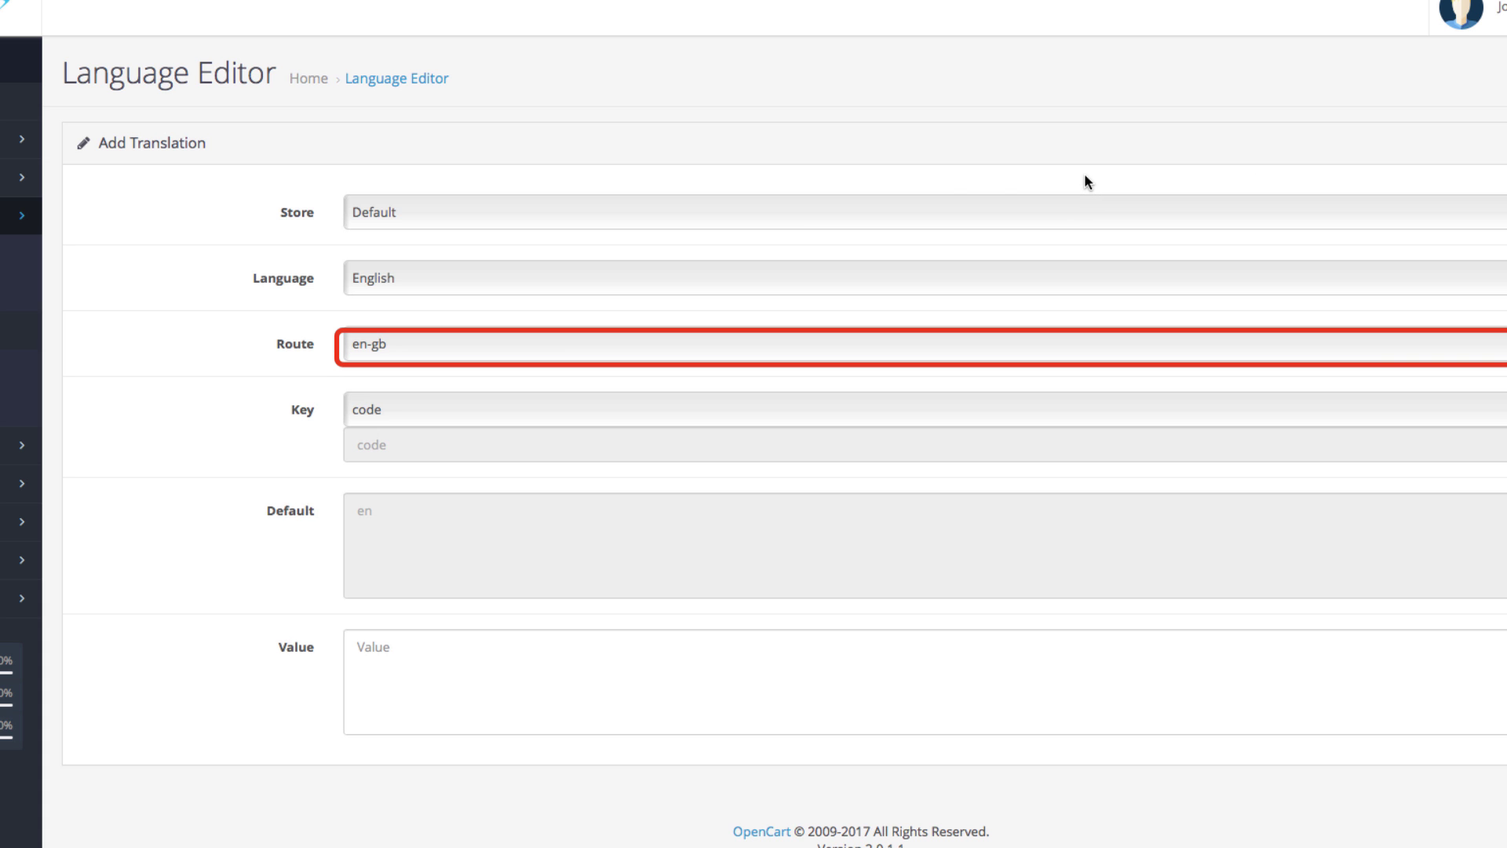
pyautogui.click(436, 343)
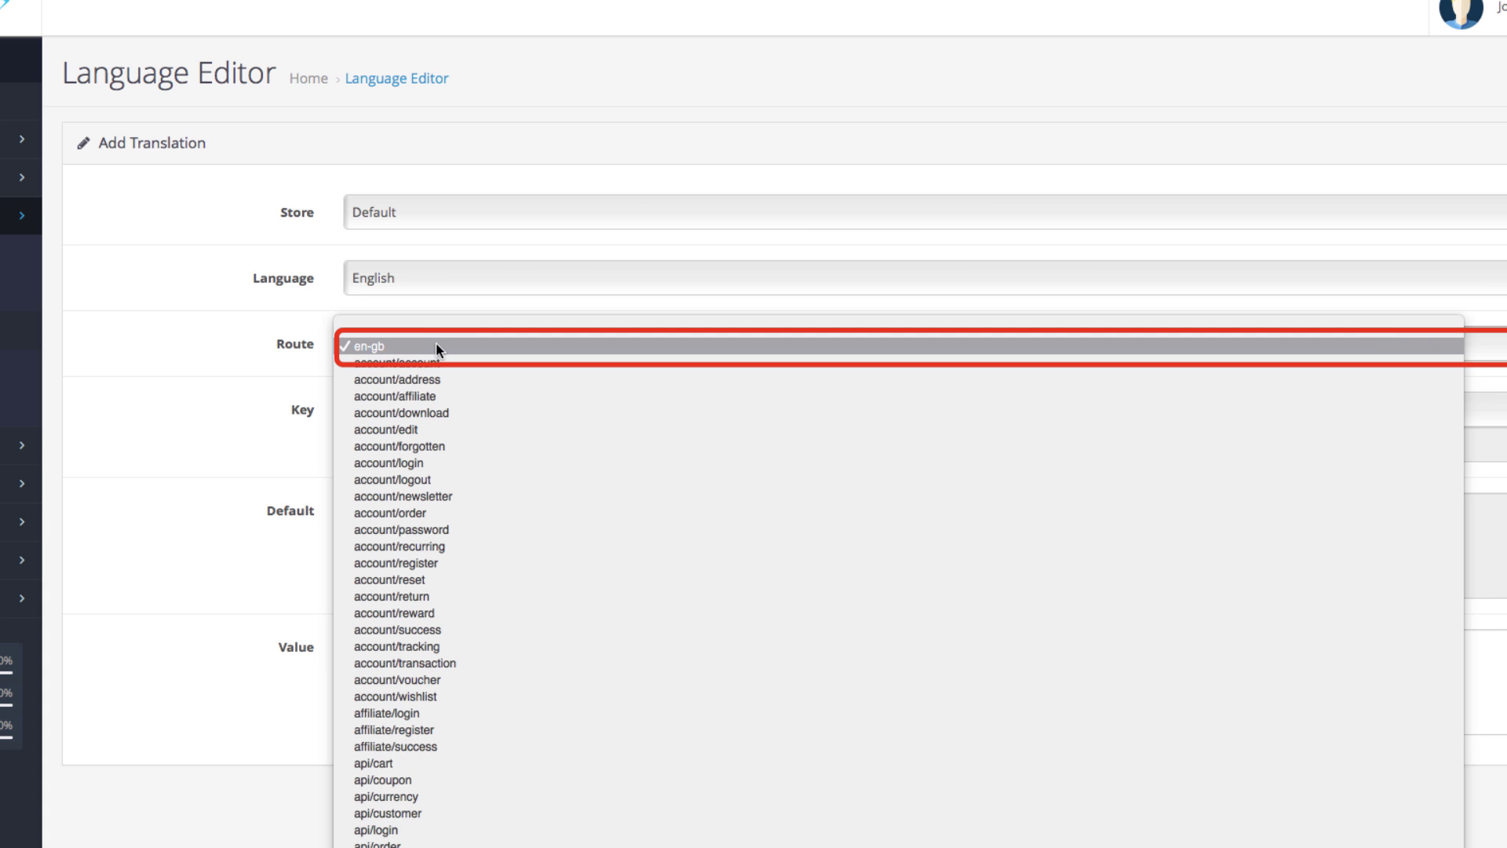
pyautogui.click(424, 347)
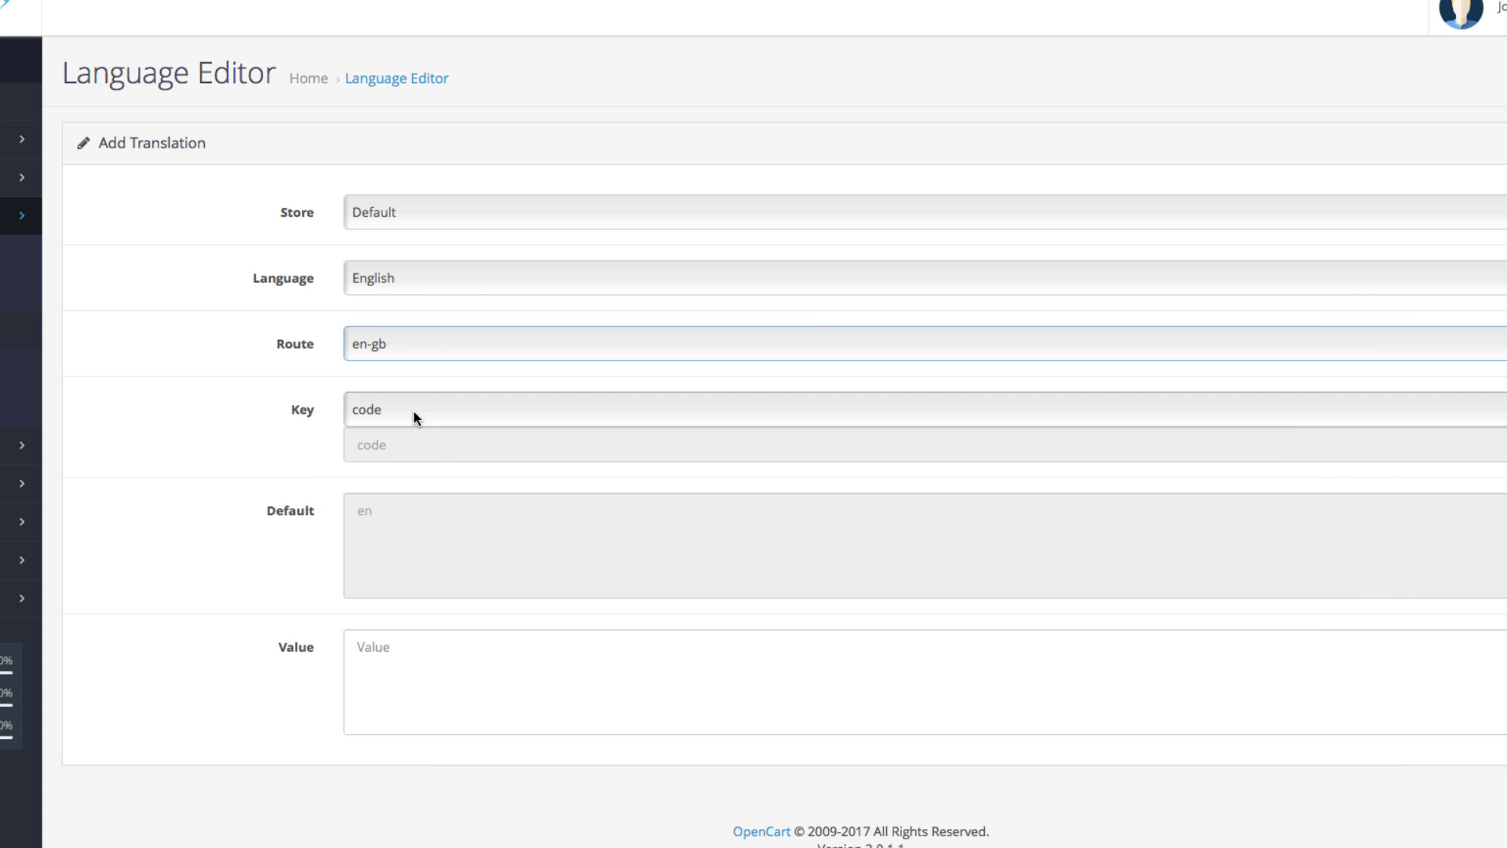
# Choose the button_cart key and enter 'Order Now.' as its value
pyautogui.click(414, 409)
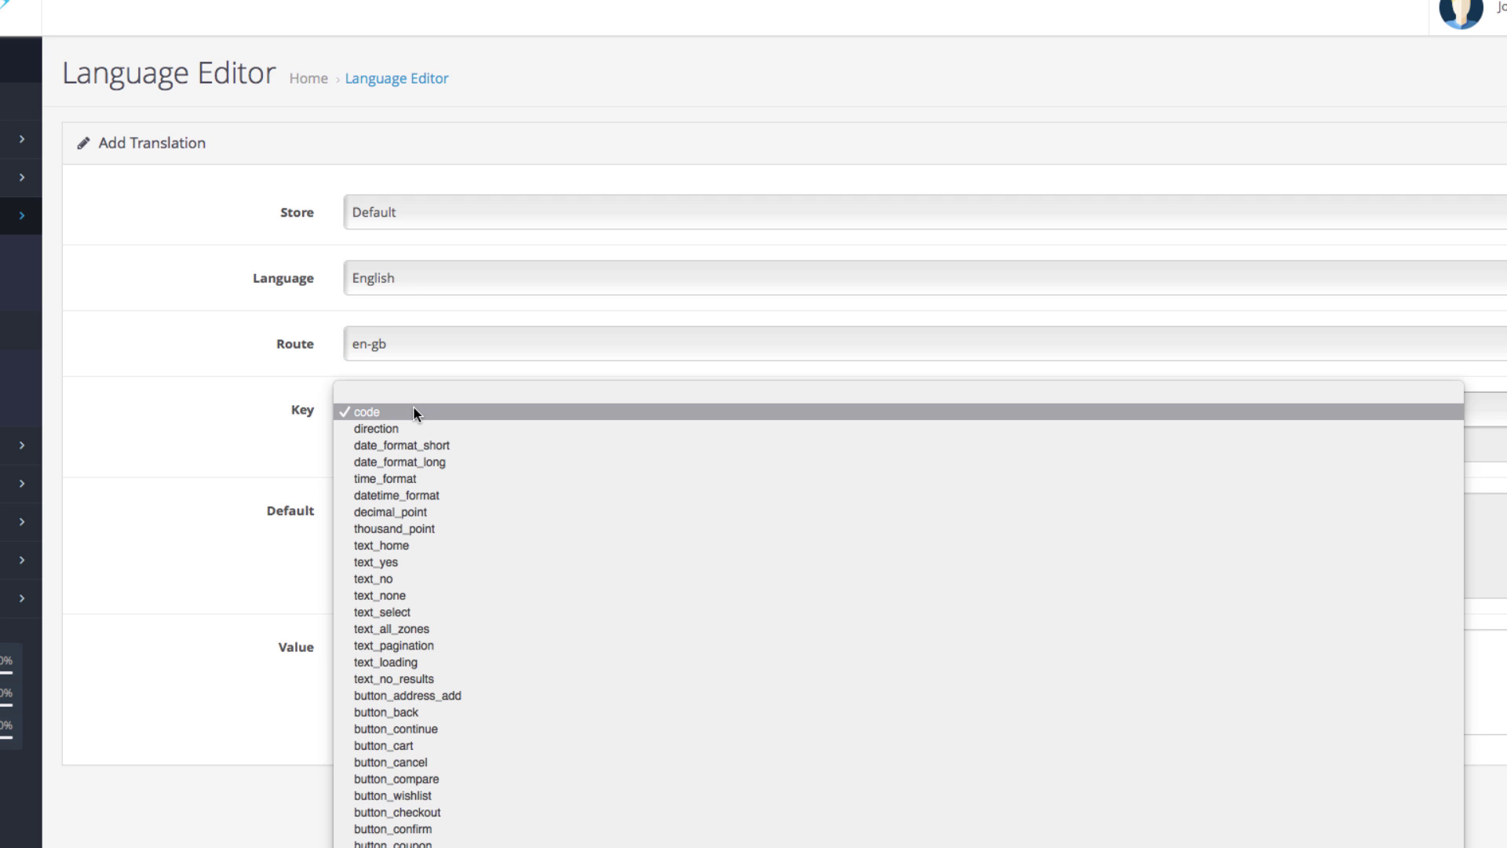
pyautogui.click(457, 746)
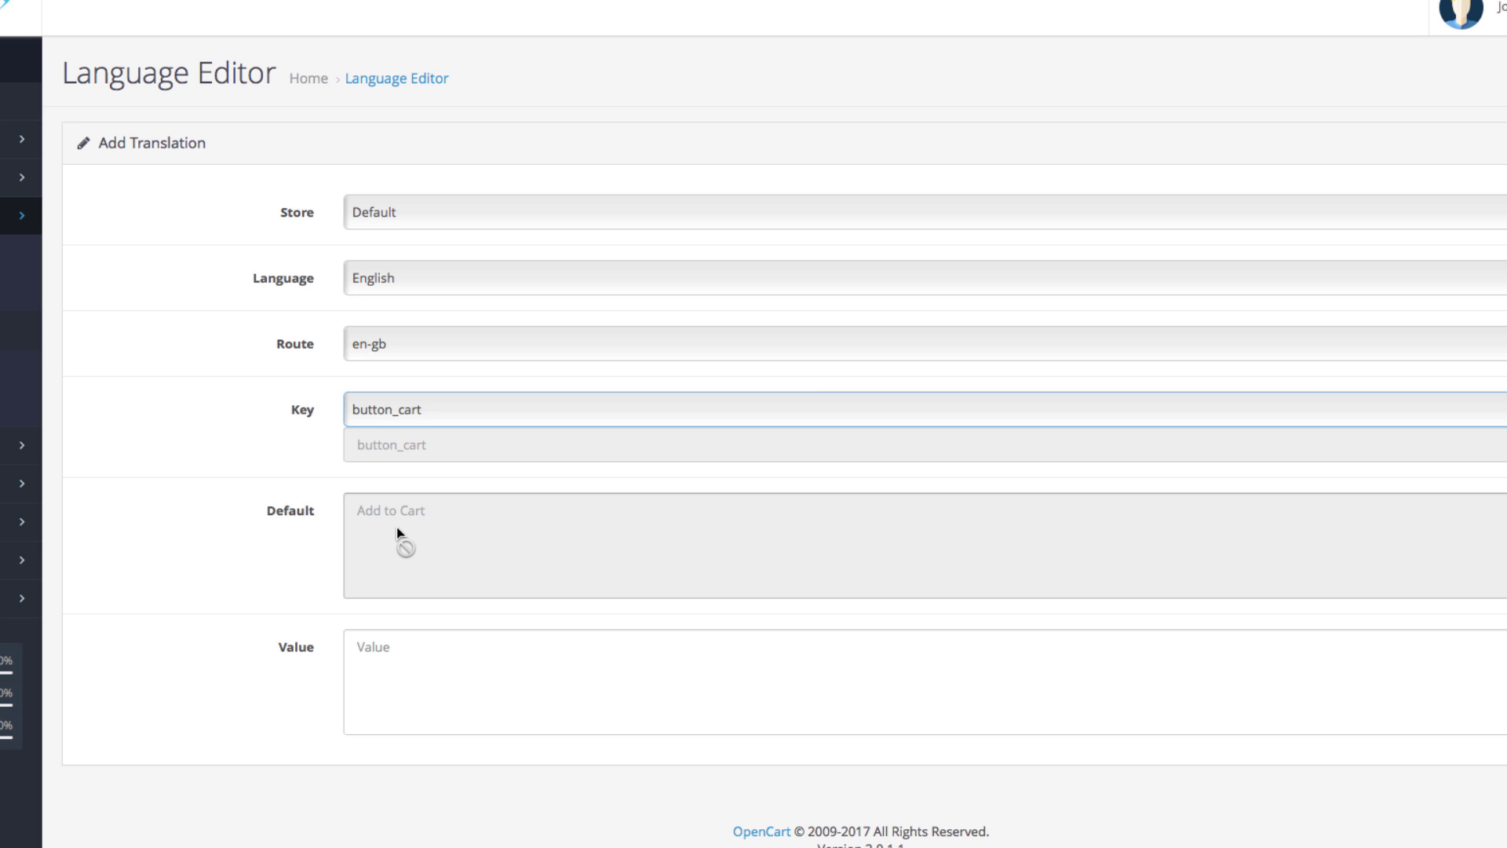
pyautogui.click(407, 652)
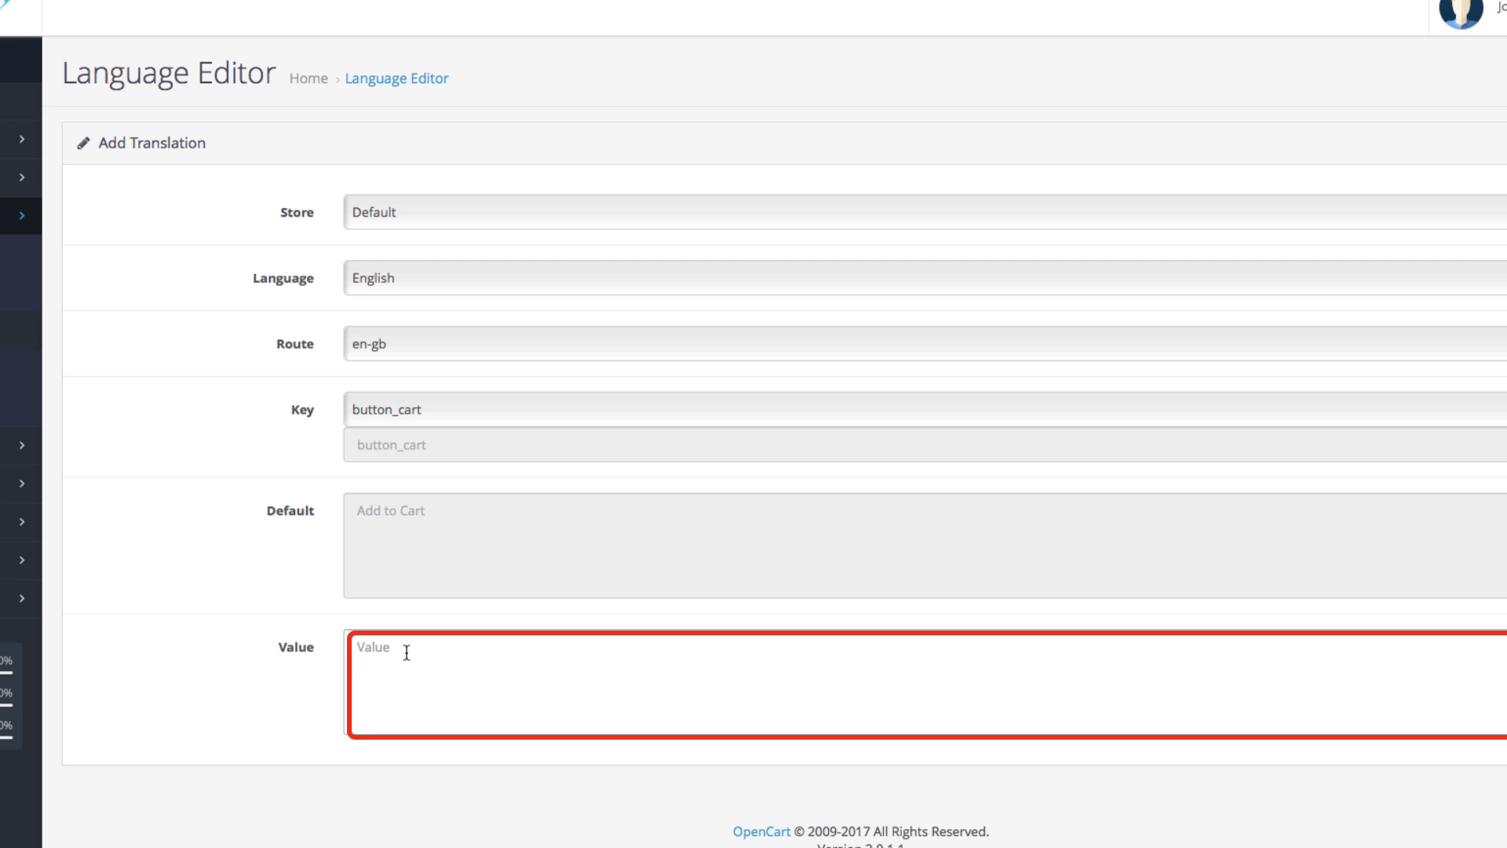
pyautogui.write('Order Now.')
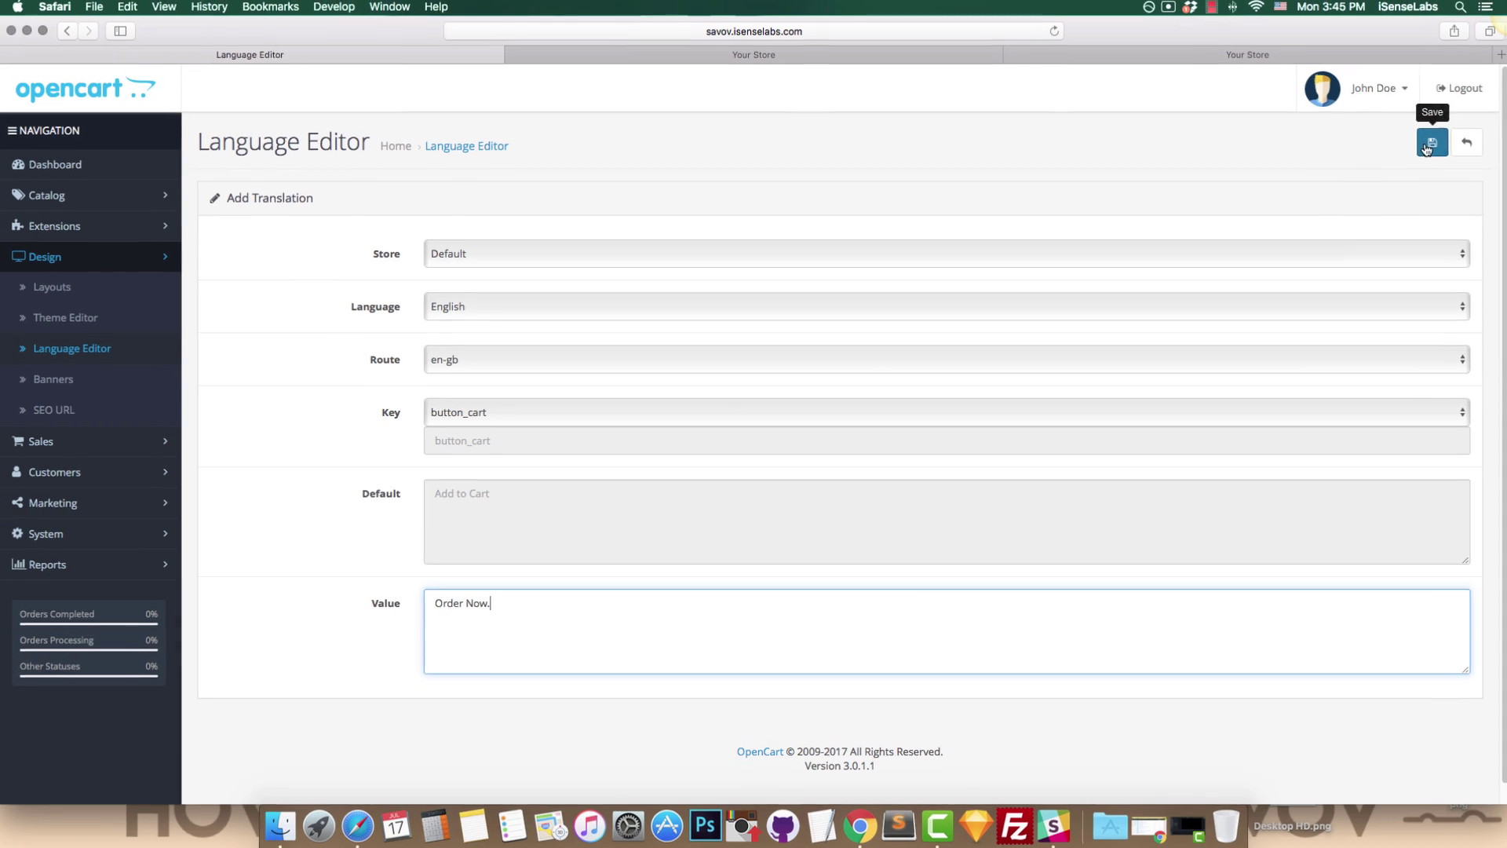
# Save the entry, reload the storefront, and add the iPhone to the cart with 'Order Now.'
pyautogui.click(1432, 143)
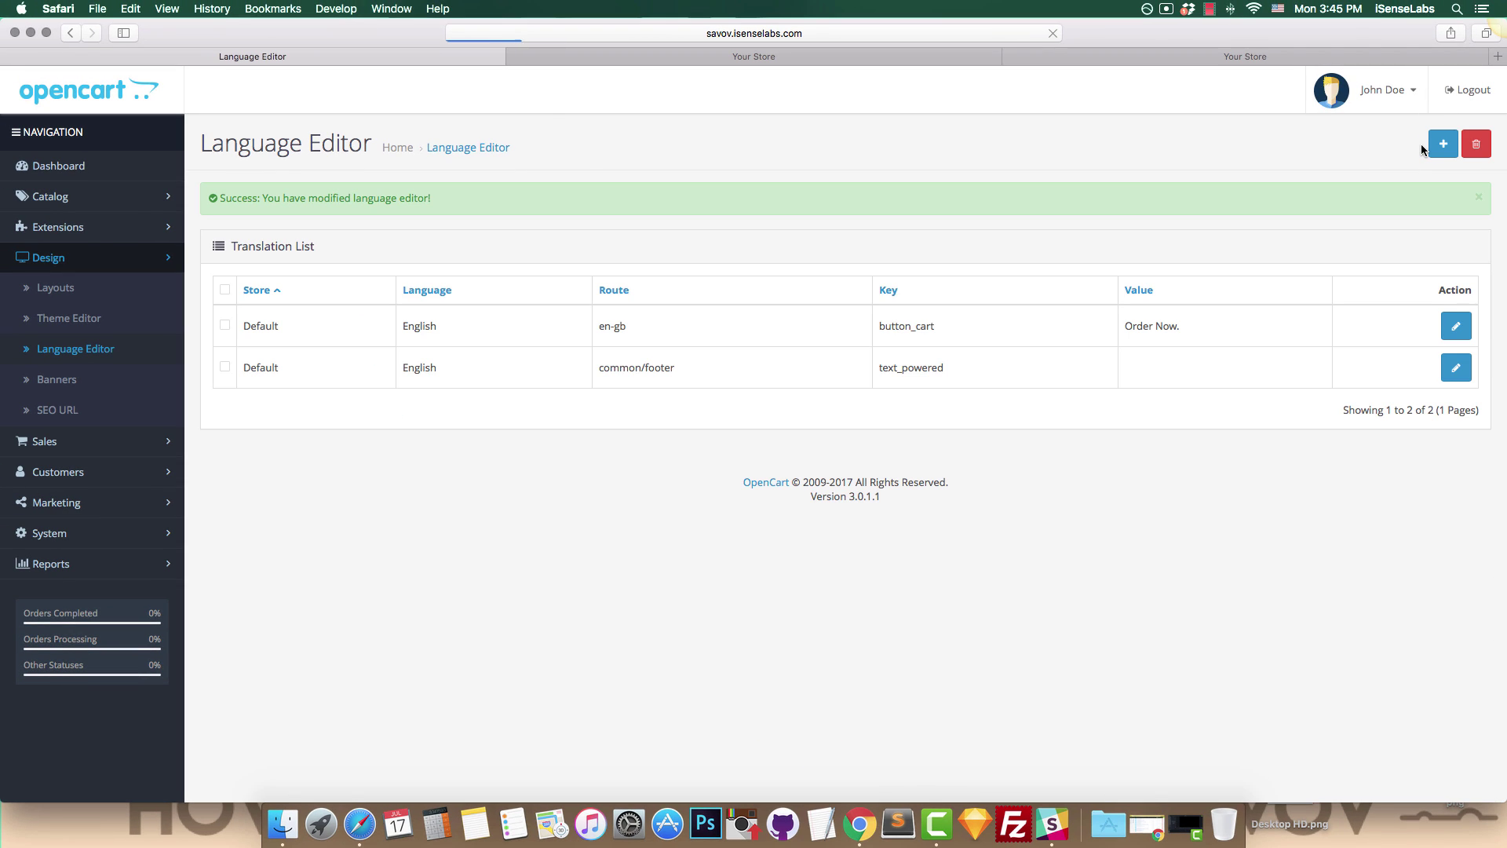
pyautogui.click(1174, 61)
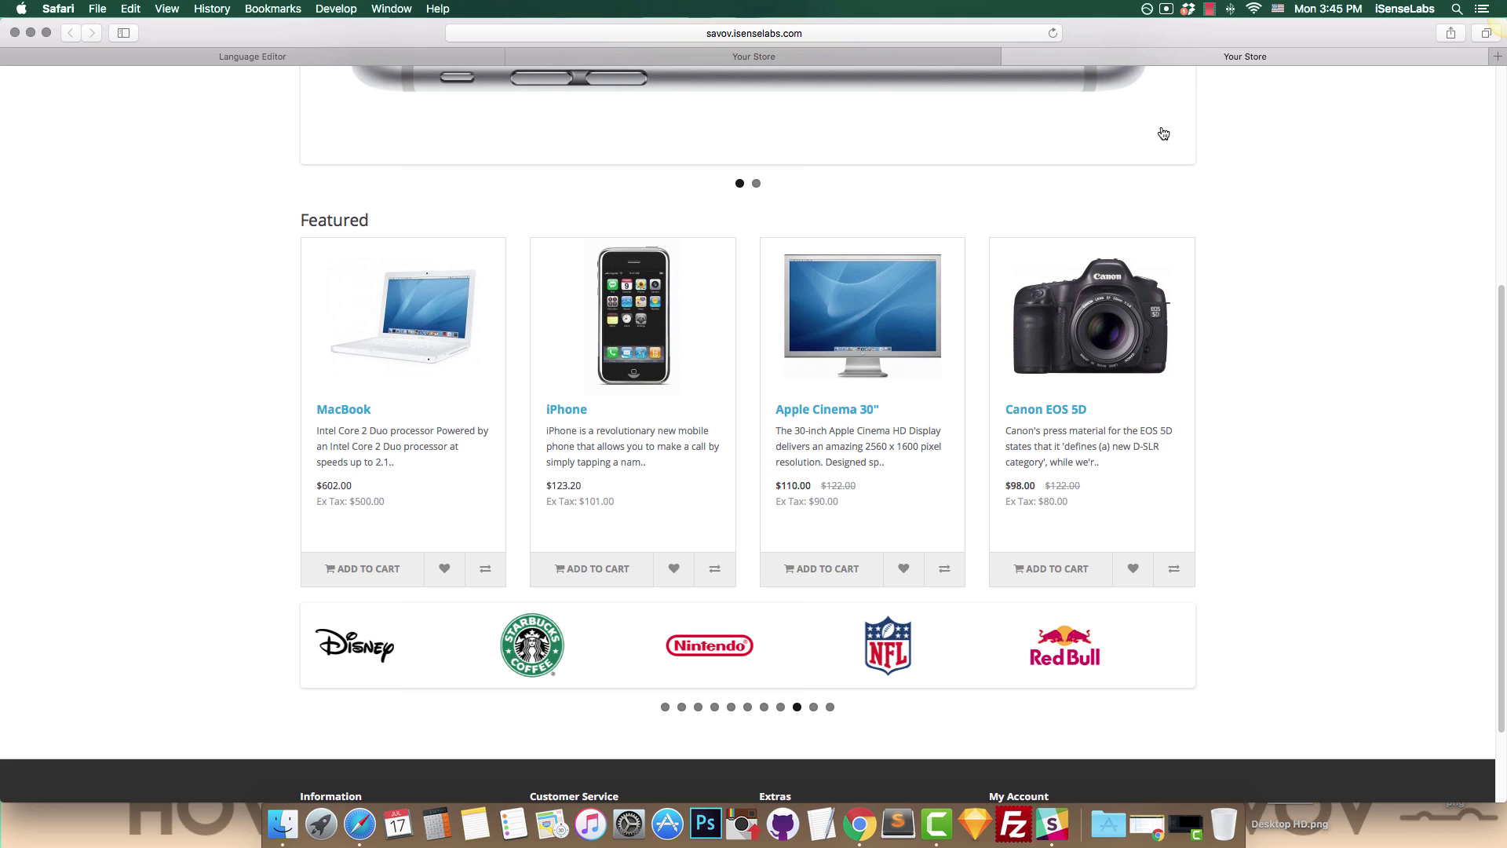
pyautogui.press('super+r')
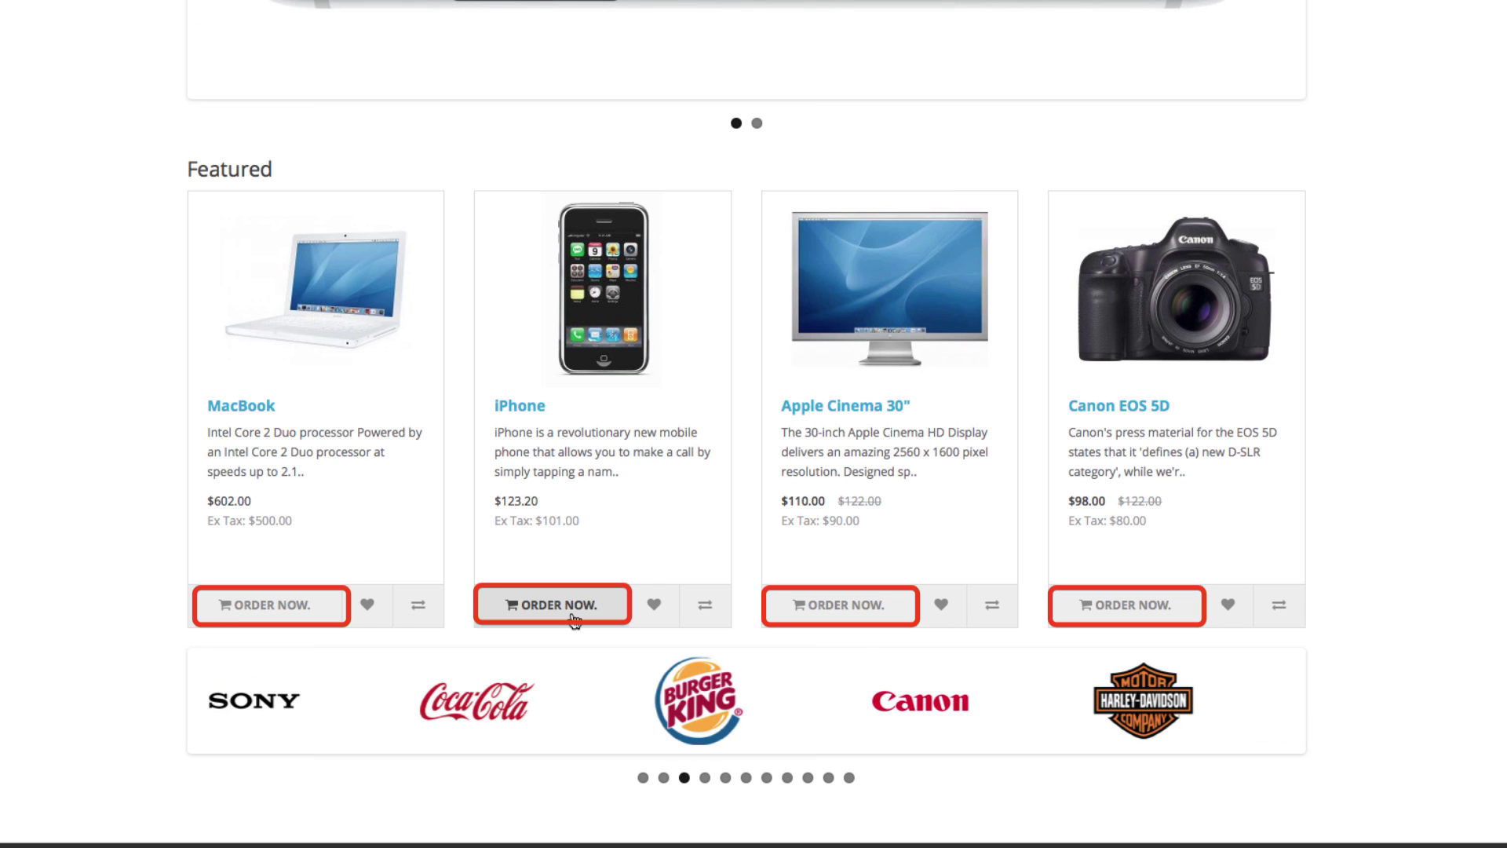
pyautogui.click(606, 339)
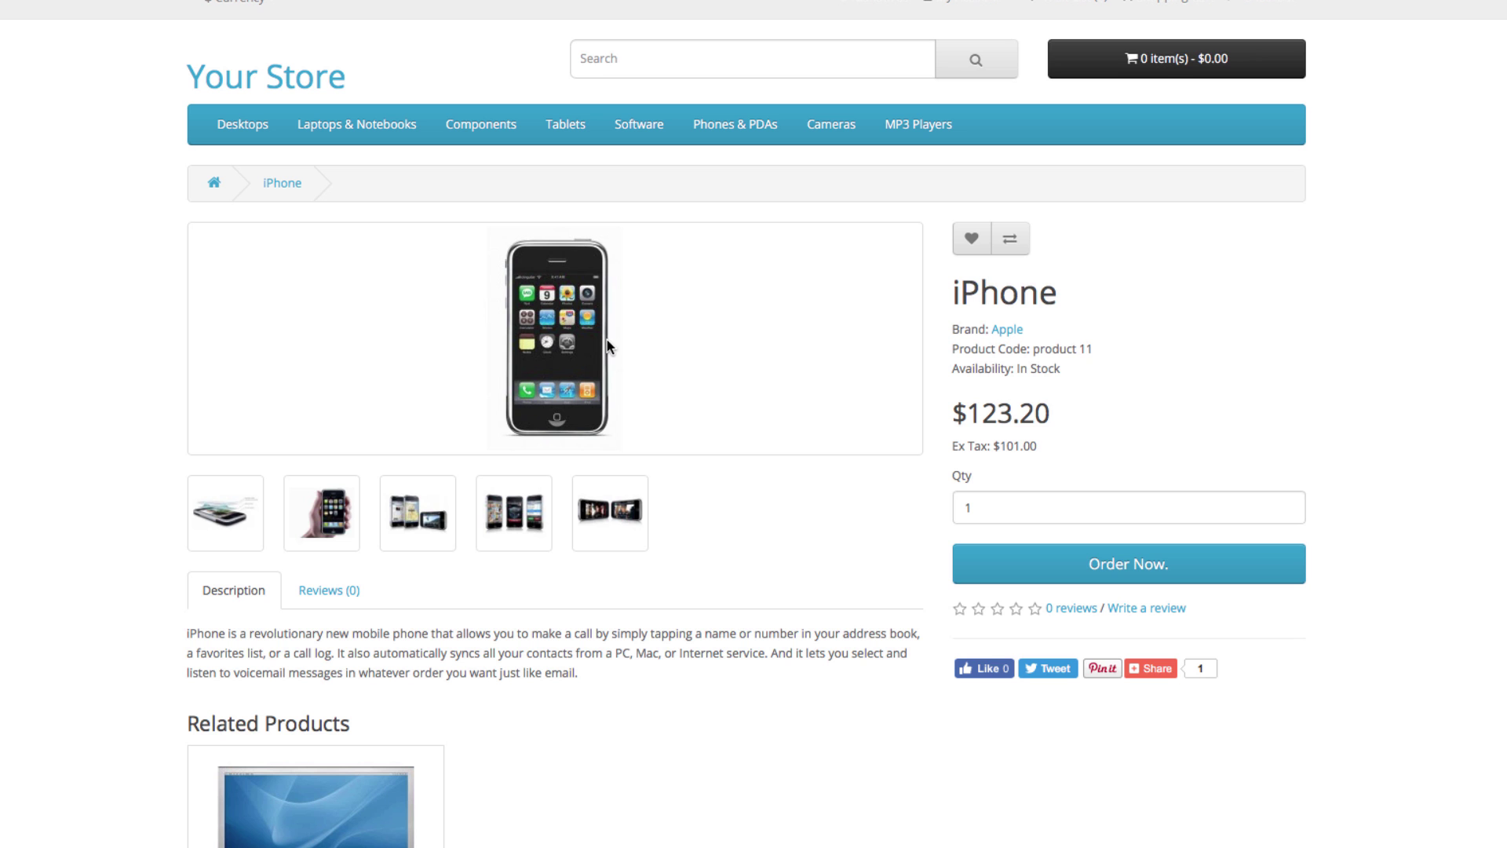
pyautogui.click(1143, 573)
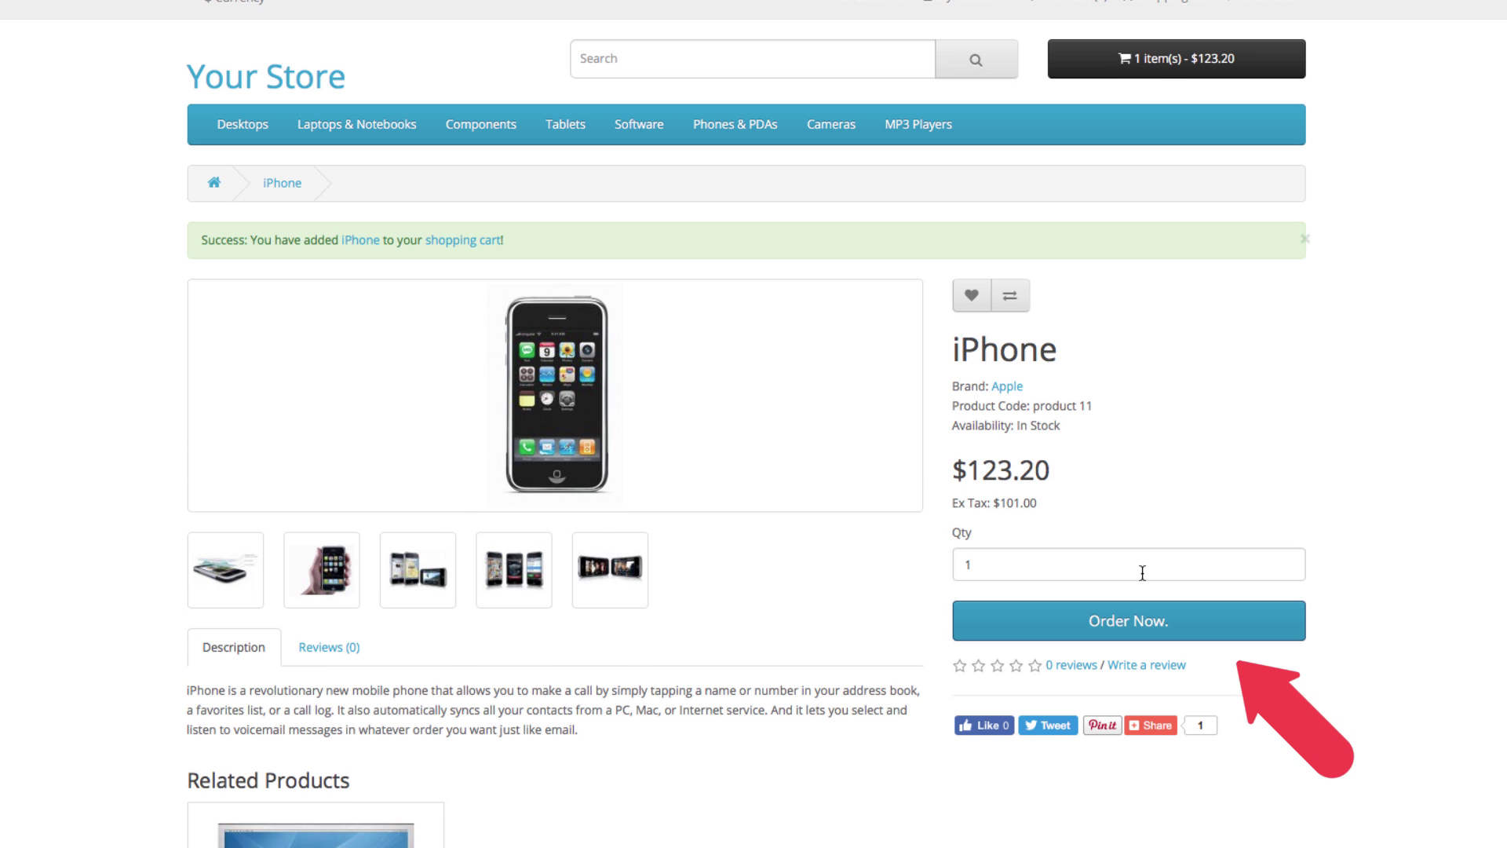